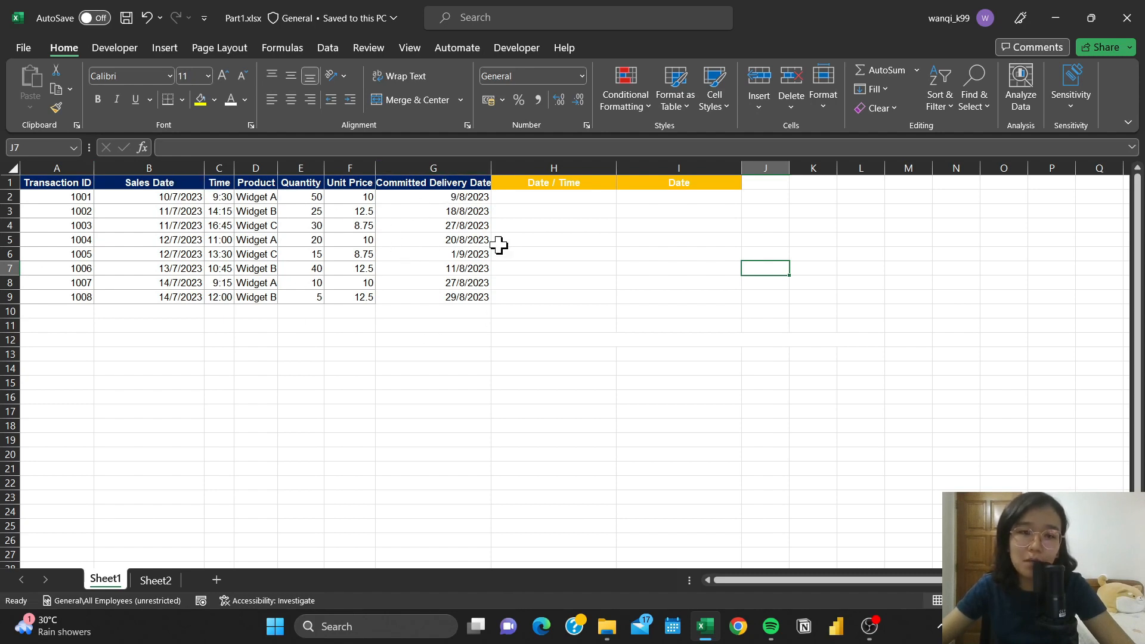
# - Highlight the Sales Date, Time and Committed Delivery Date columns to examine the date and time fields
pyautogui.click(190, 168)
pyautogui.keyDown('ctrl'); pyautogui.click(218, 168); pyautogui.keyUp('ctrl')
pyautogui.keyDown('ctrl'); pyautogui.click(457, 168); pyautogui.keyUp('ctrl')
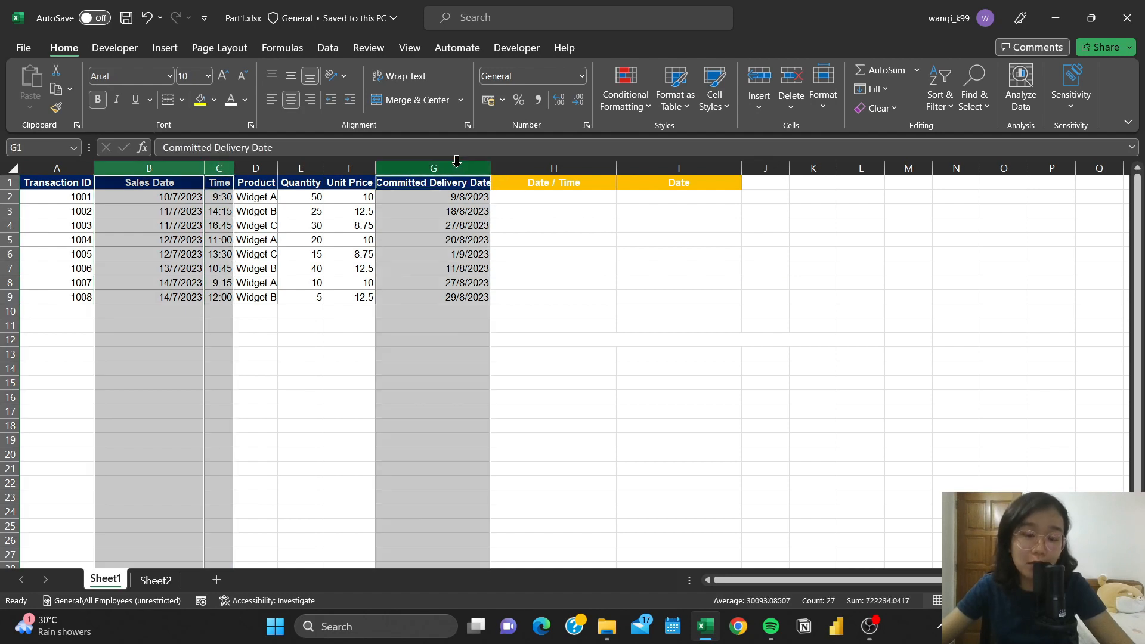
pyautogui.click(514, 213)
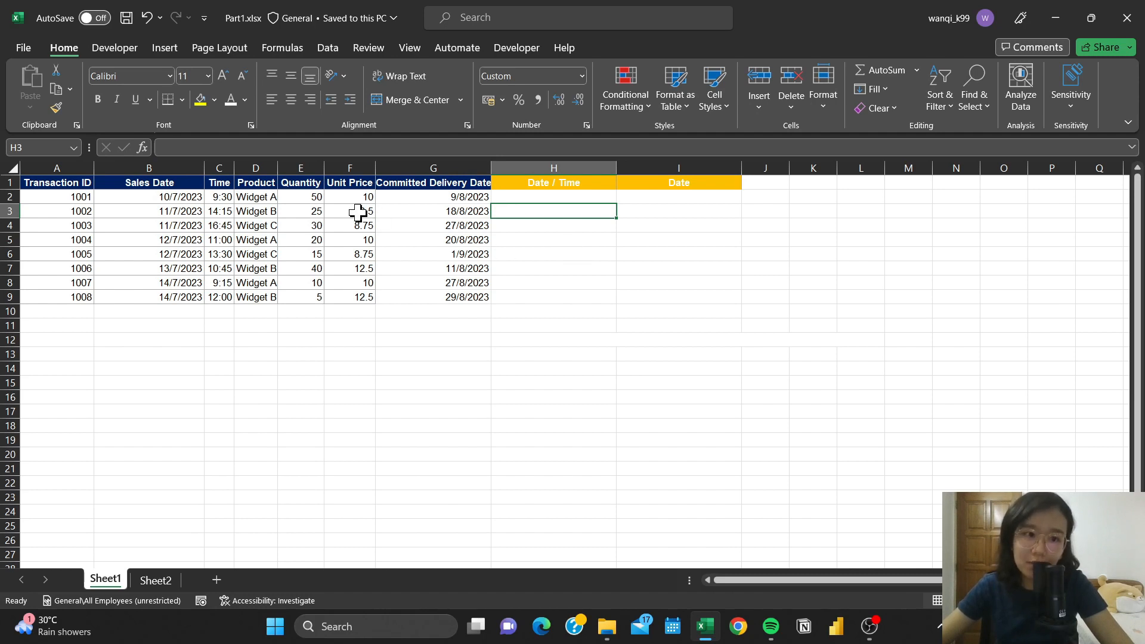
# - Try the Short Date format on the sales date in B2 and settle on the Long Date format
pyautogui.click(192, 198)
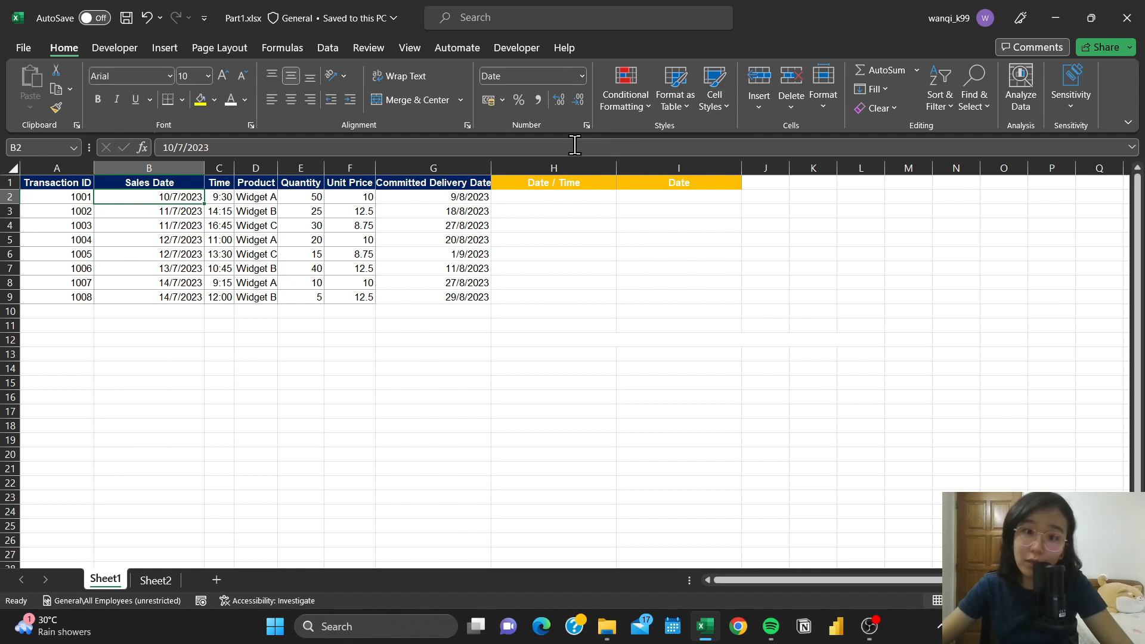
pyautogui.click(582, 75)
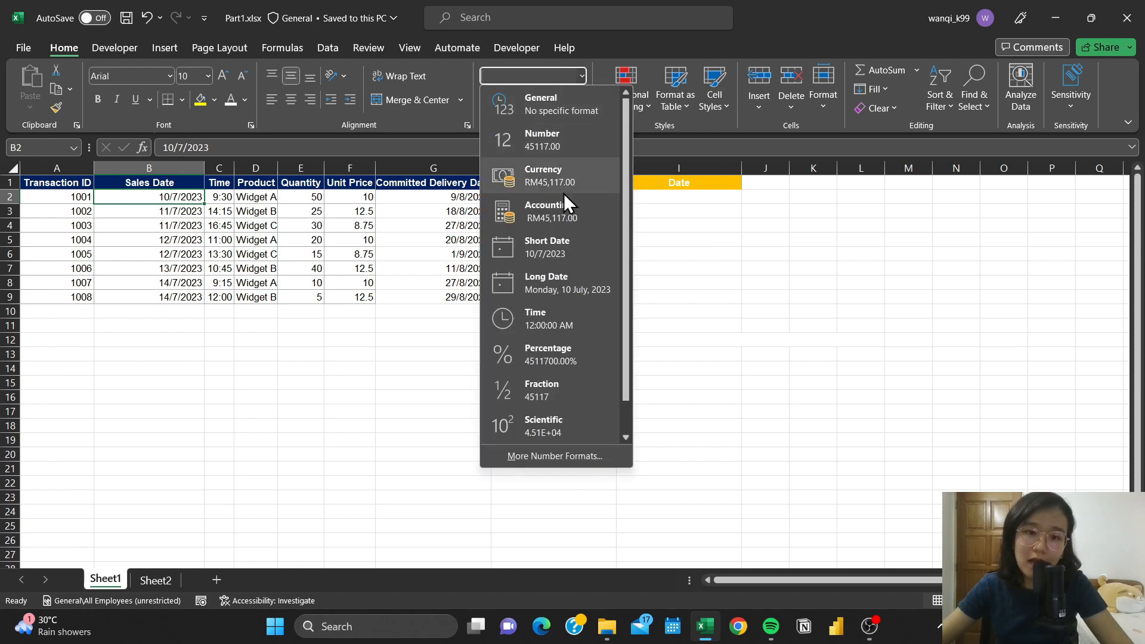
pyautogui.click(582, 252)
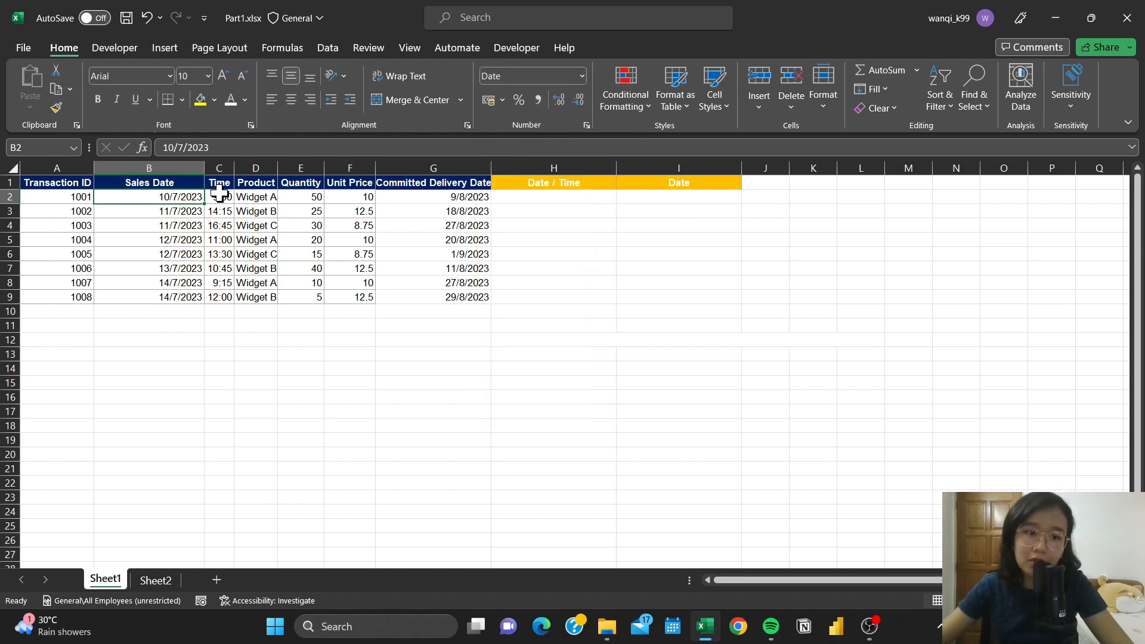
pyautogui.click(578, 72)
pyautogui.click(593, 285)
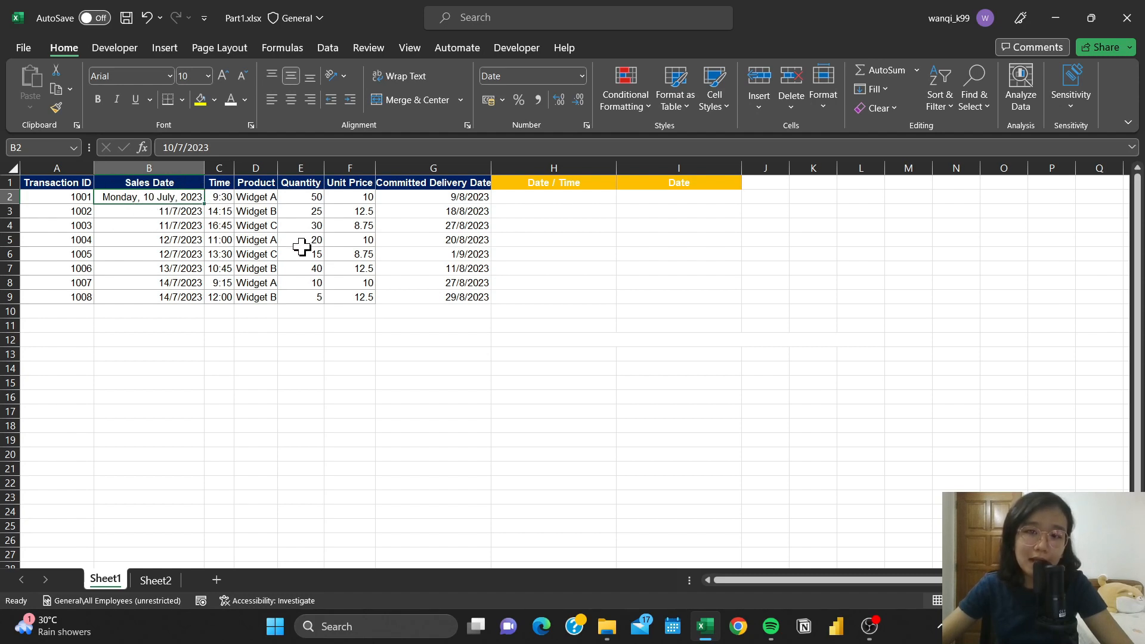
# - Format the sales date in B4 with the Date type "14 March, 2012" for the English (Malaysia) locale
pyautogui.click(190, 225)
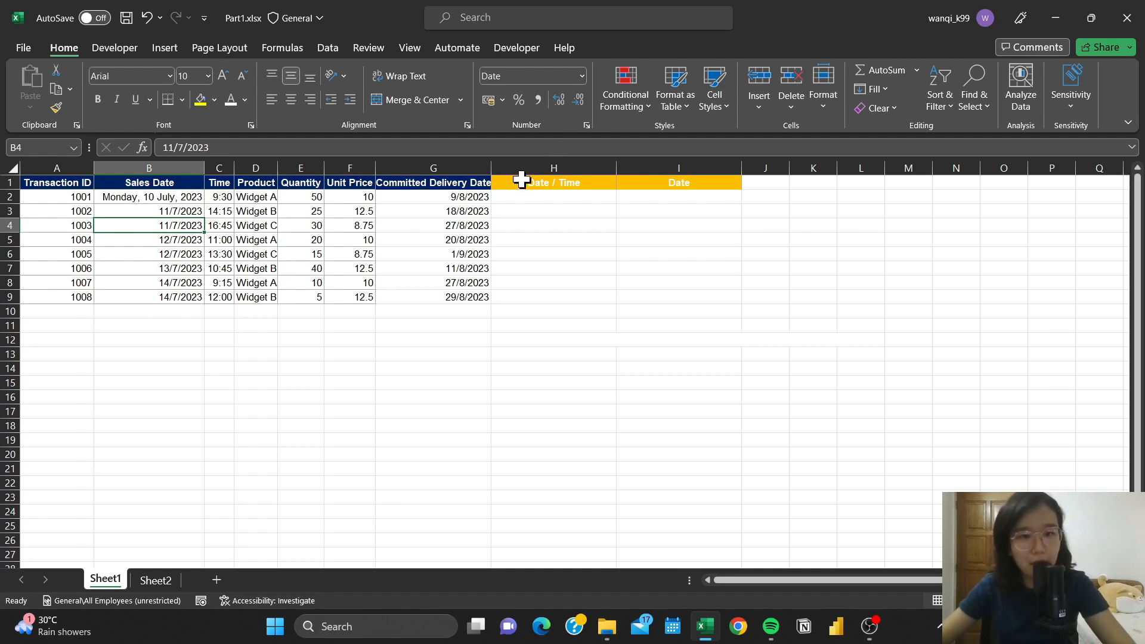
pyautogui.click(587, 125)
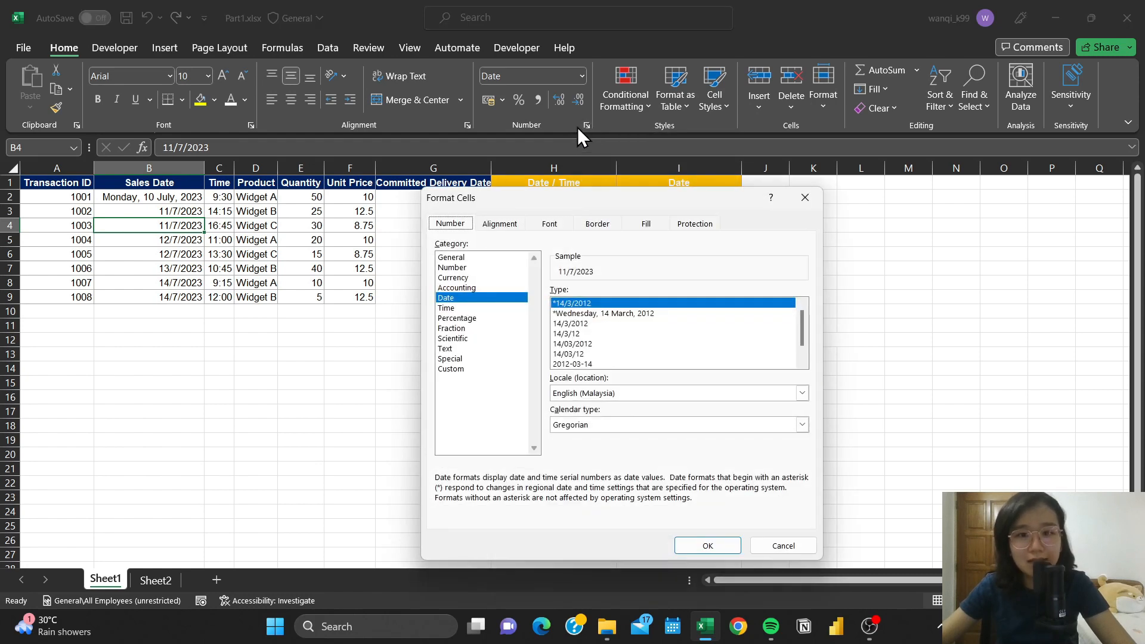
pyautogui.moveTo(625, 206); pyautogui.dragTo(568, 92)
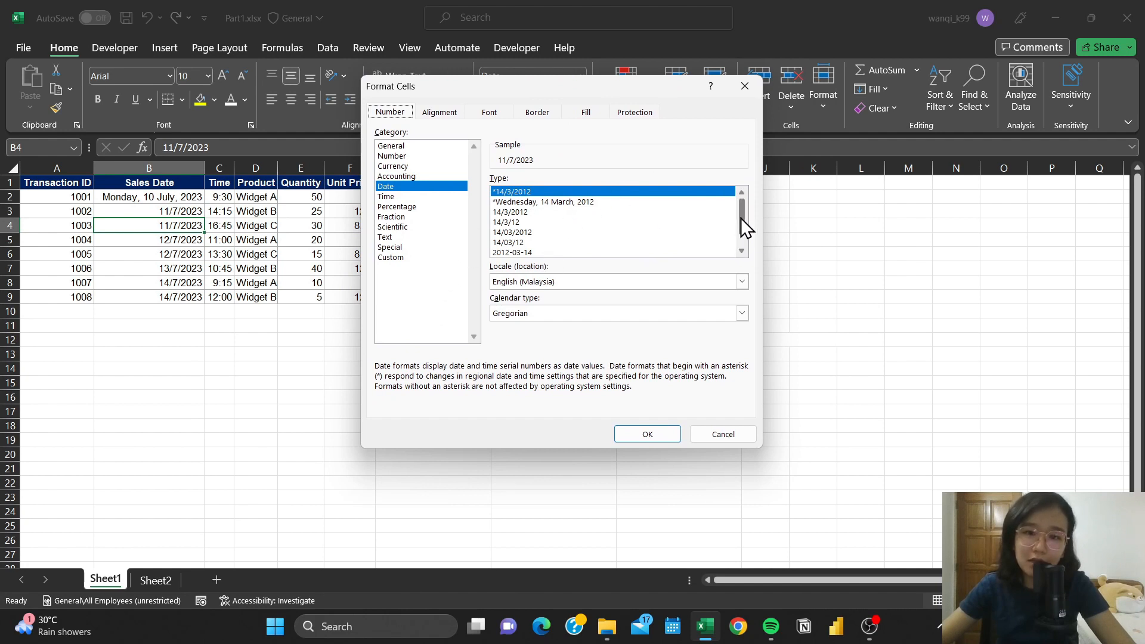
pyautogui.moveTo(741, 215)
pyautogui.mouseDown()
pyautogui.moveTo(742, 229)
pyautogui.moveTo(742, 202)
pyautogui.moveTo(737, 232)
pyautogui.mouseUp()
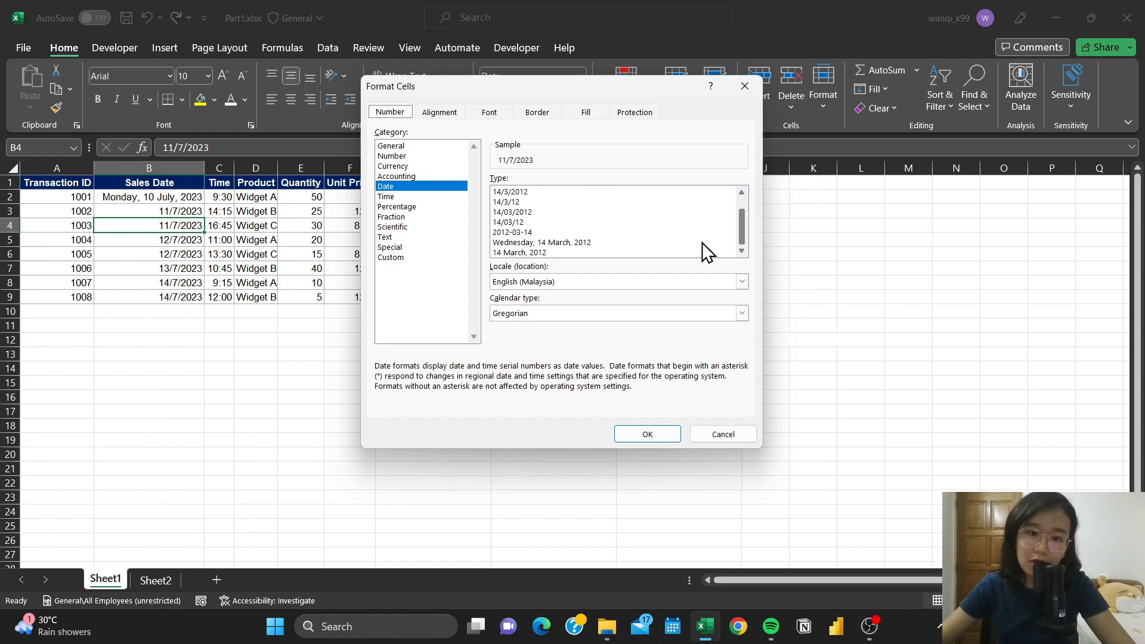
pyautogui.click(561, 247)
pyautogui.click(560, 255)
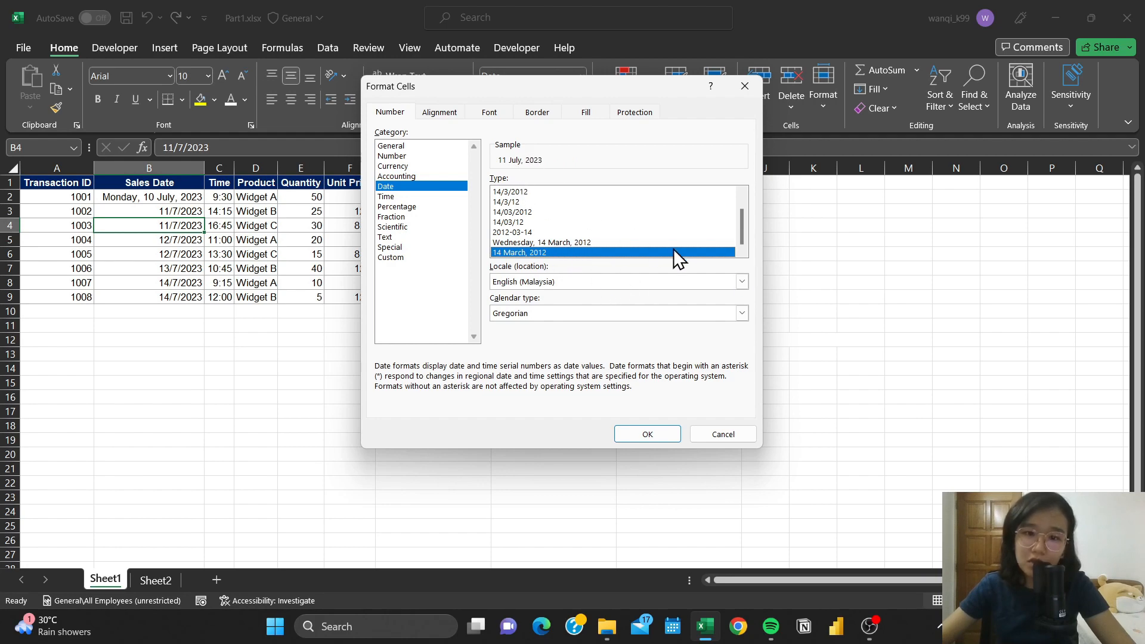
pyautogui.click(663, 435)
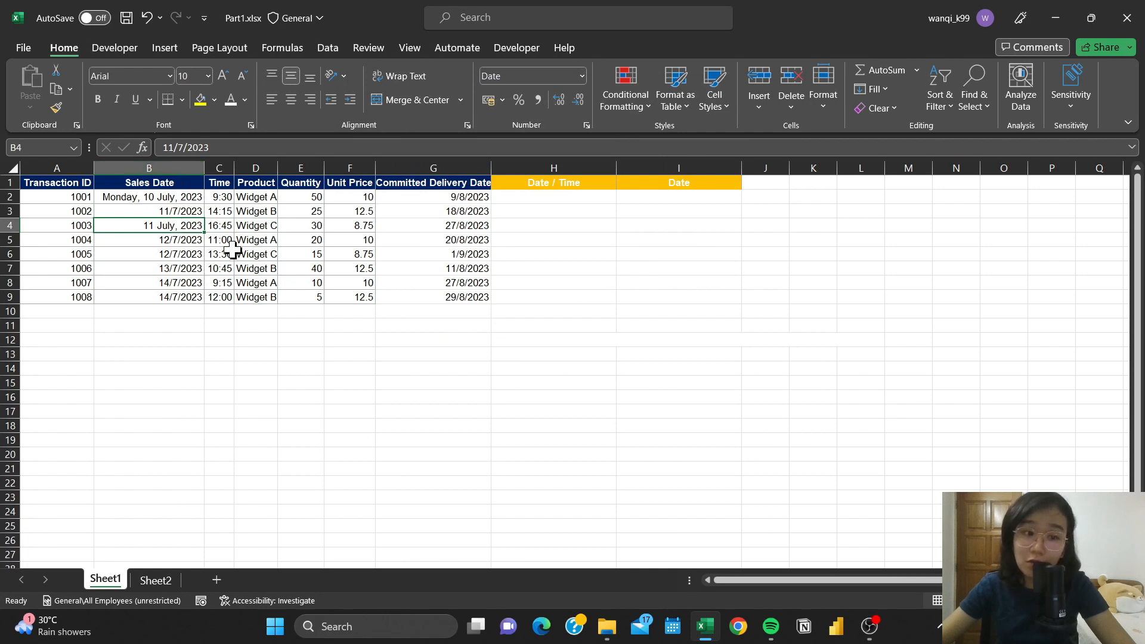
# - Apply the existing custom number format d-mmm-yy to the sales date in B5
pyautogui.click(186, 241)
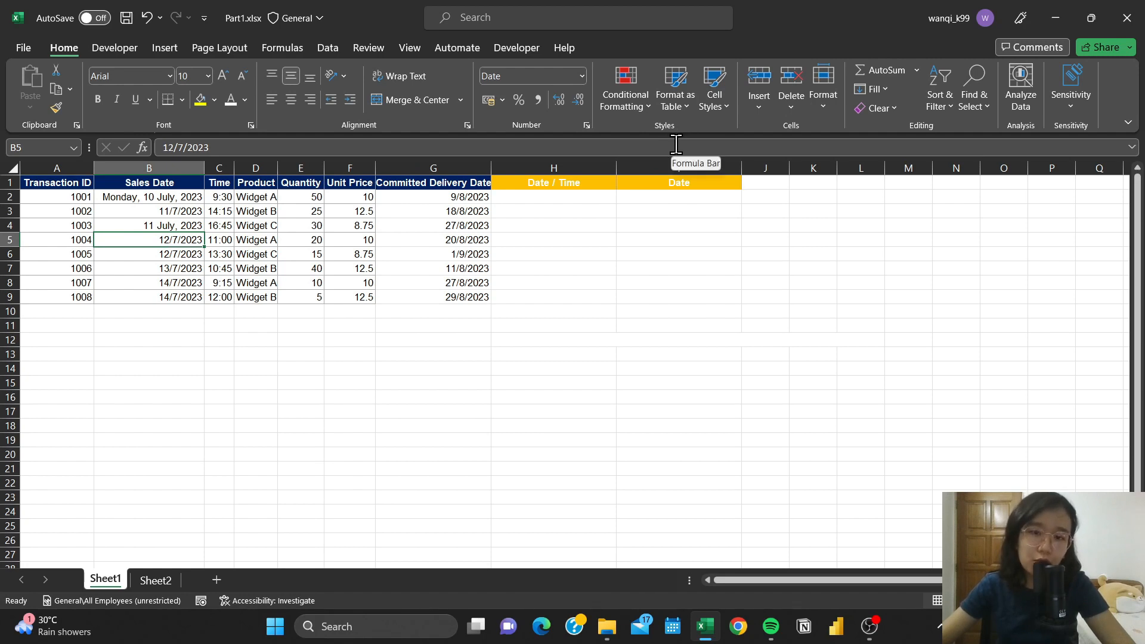
pyautogui.click(581, 75)
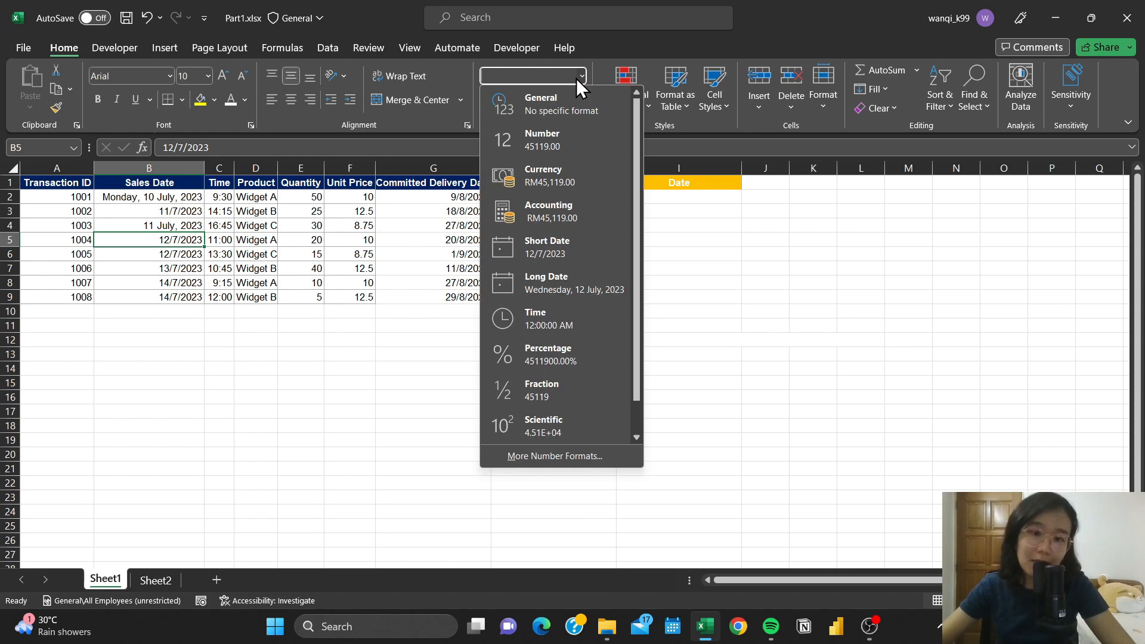
pyautogui.click(589, 455)
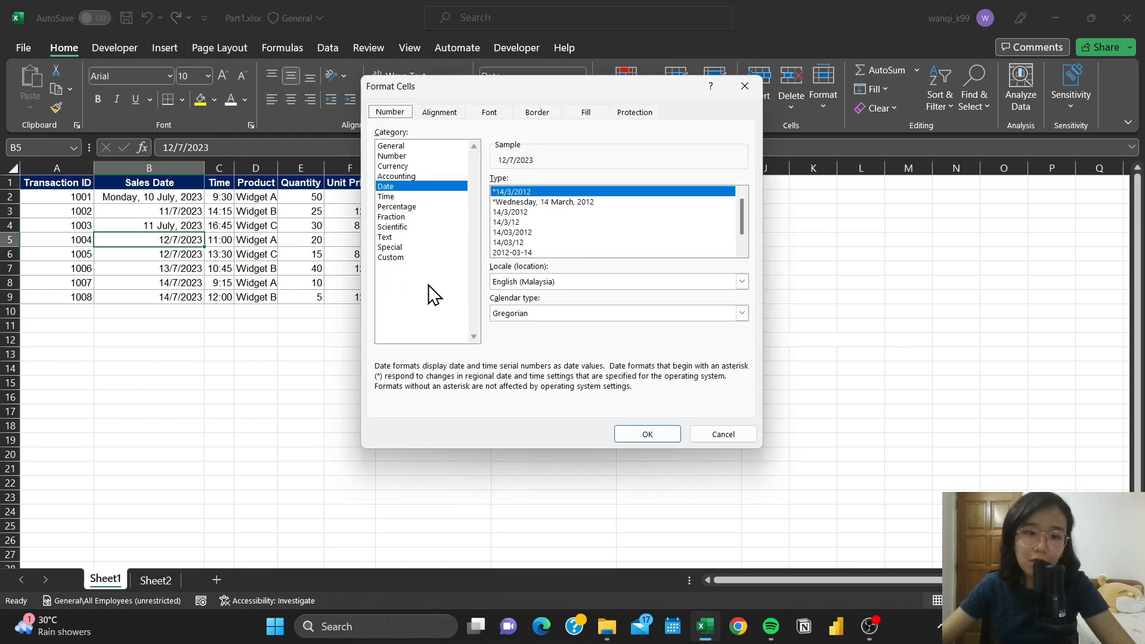
pyautogui.click(436, 259)
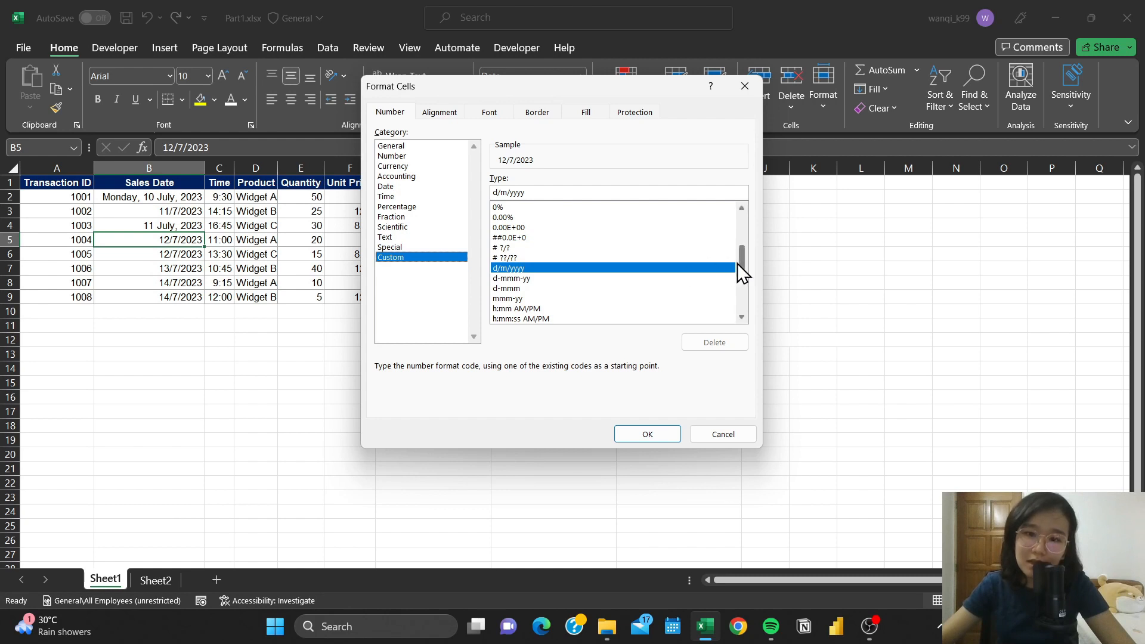
pyautogui.moveTo(737, 263)
pyautogui.mouseDown()
pyautogui.moveTo(739, 222)
pyautogui.moveTo(750, 312)
pyautogui.moveTo(745, 278)
pyautogui.mouseUp()
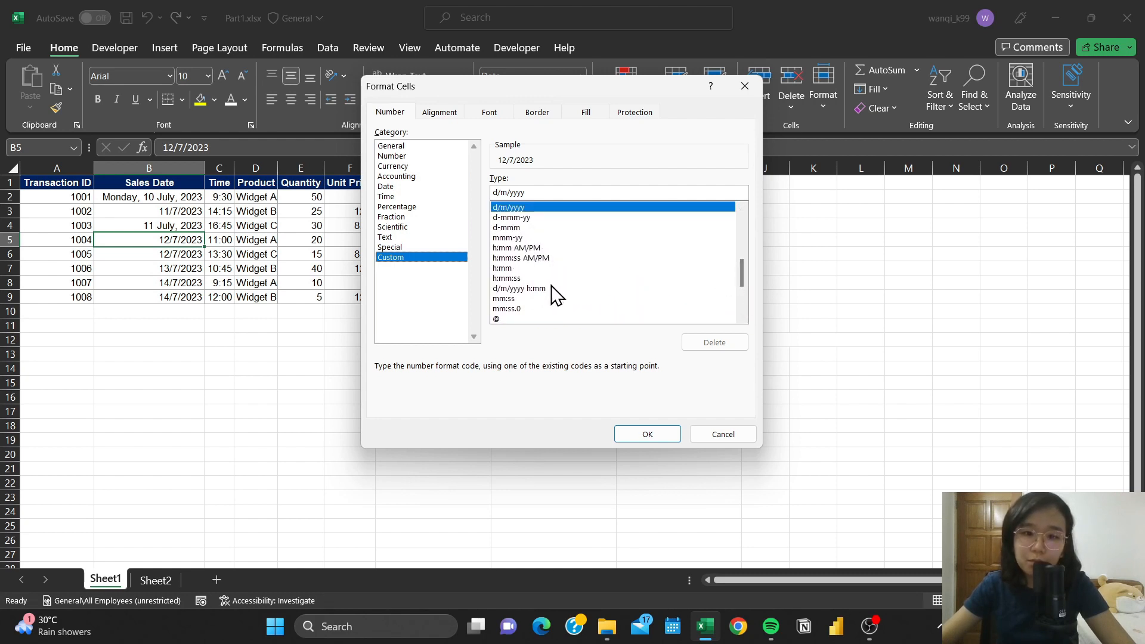
pyautogui.click(537, 218)
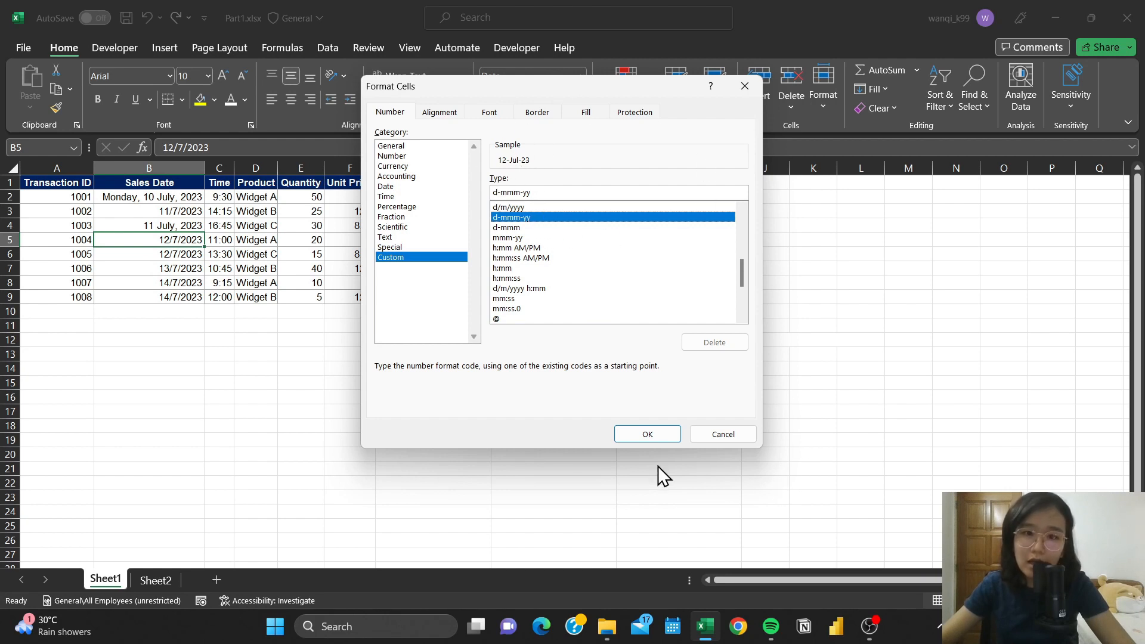
pyautogui.click(649, 434)
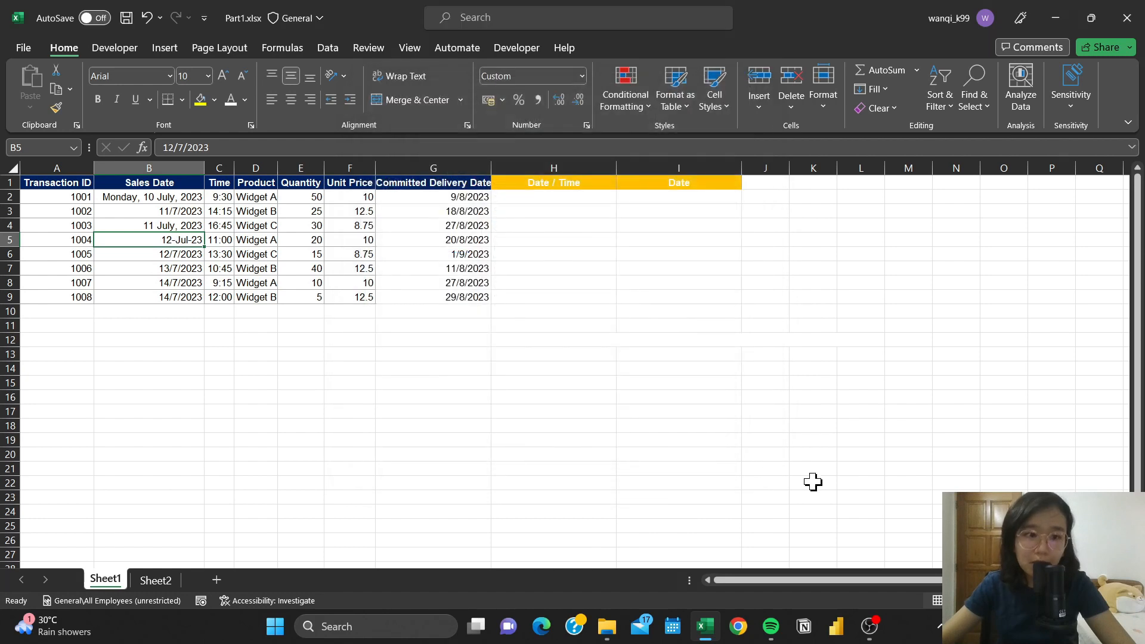
# - Format the sales date in B6 with the custom format code d/m/yy
pyautogui.click(183, 257)
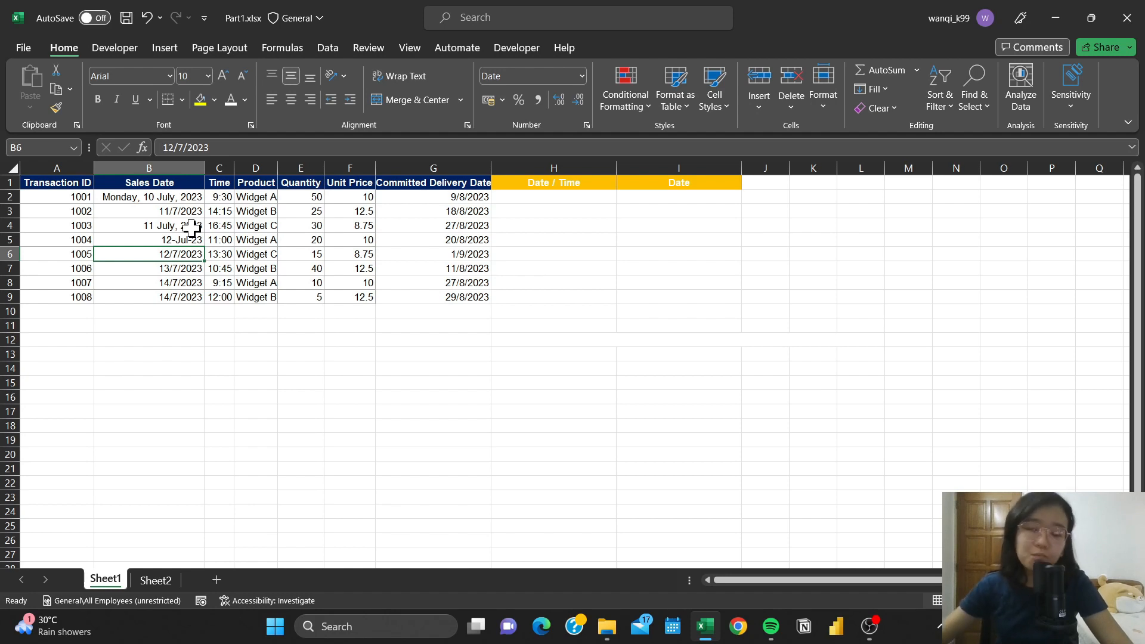
pyautogui.click(586, 123)
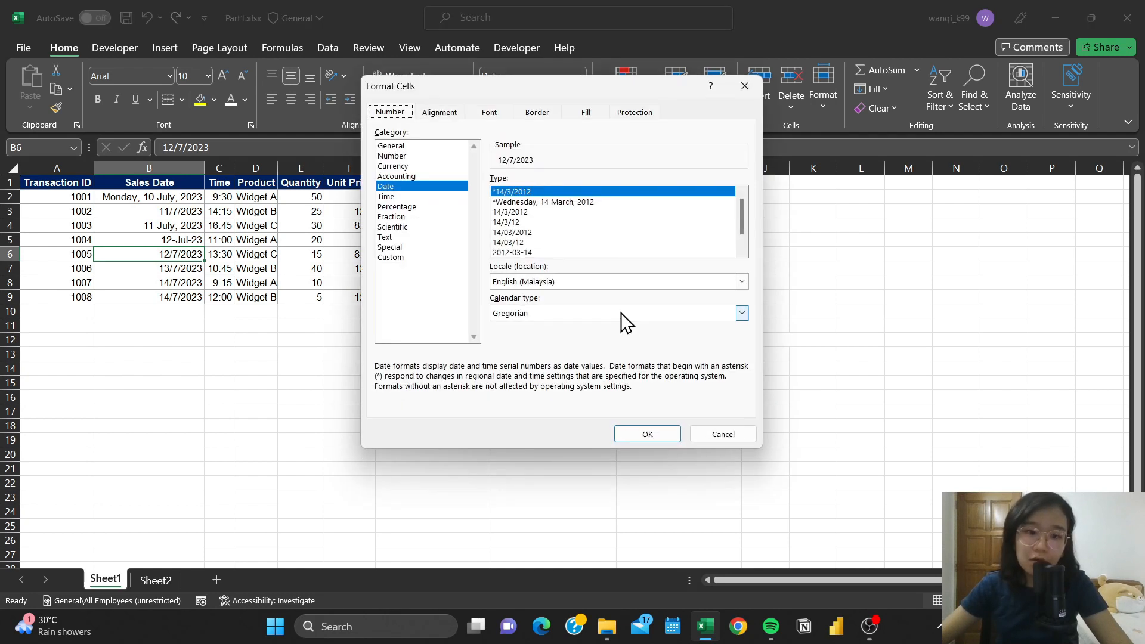
pyautogui.click(449, 257)
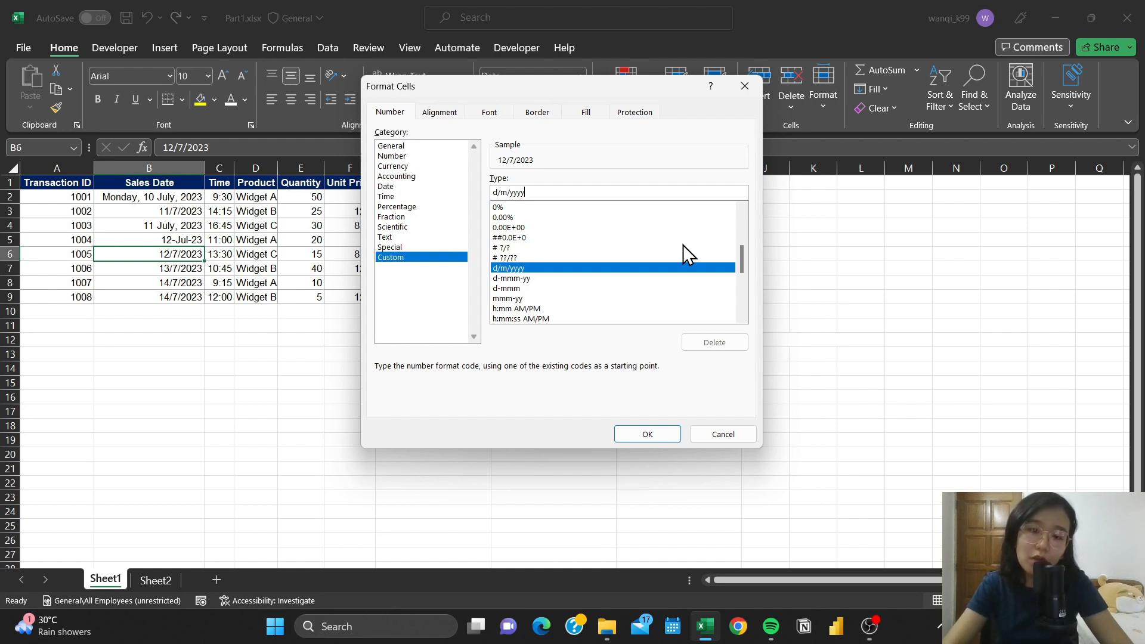
pyautogui.press('BackSpace')
pyautogui.press('BackSpace')
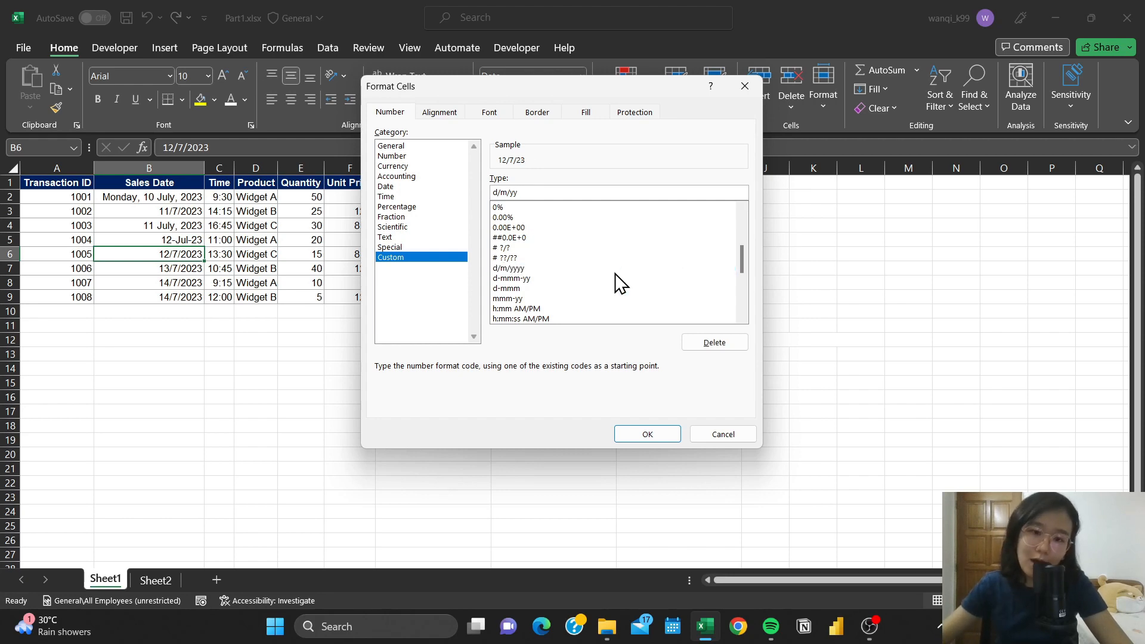
pyautogui.click(669, 439)
# - Apply the standard Time number format to the time in C2
pyautogui.click(247, 327)
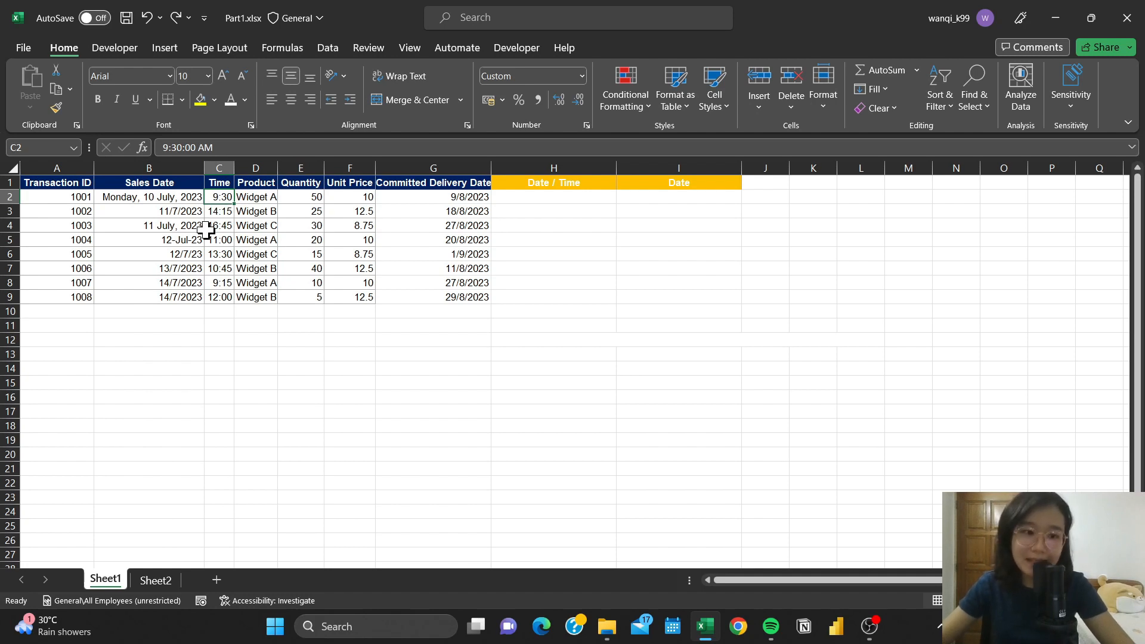
pyautogui.click(582, 76)
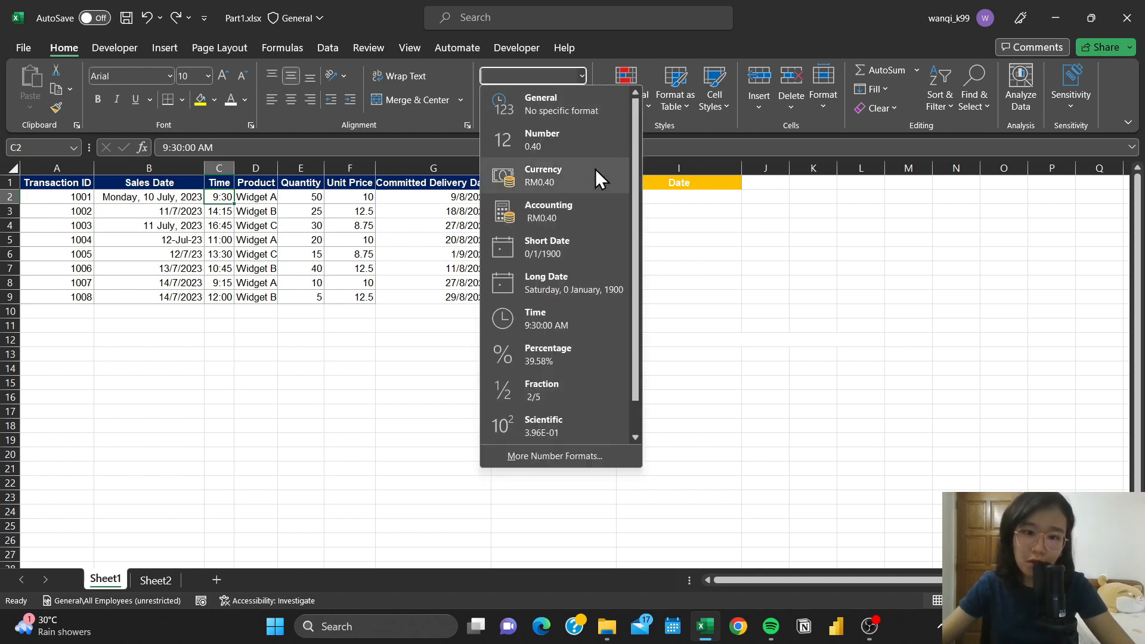
pyautogui.click(564, 318)
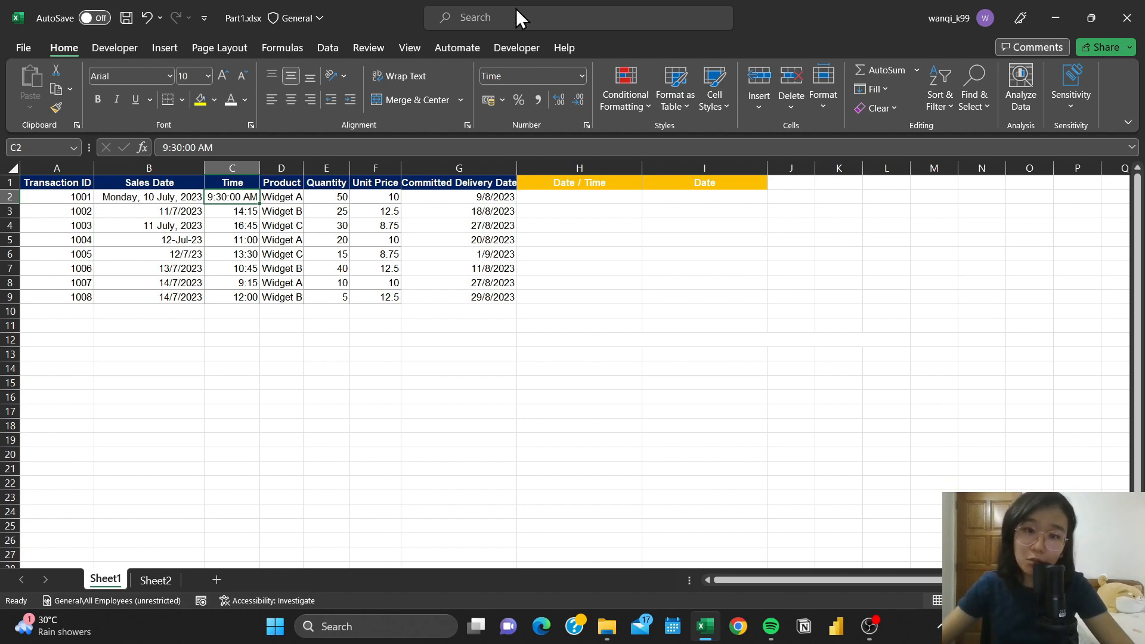
# - Apply the custom number format h:mm to the time in C2
pyautogui.click(580, 76)
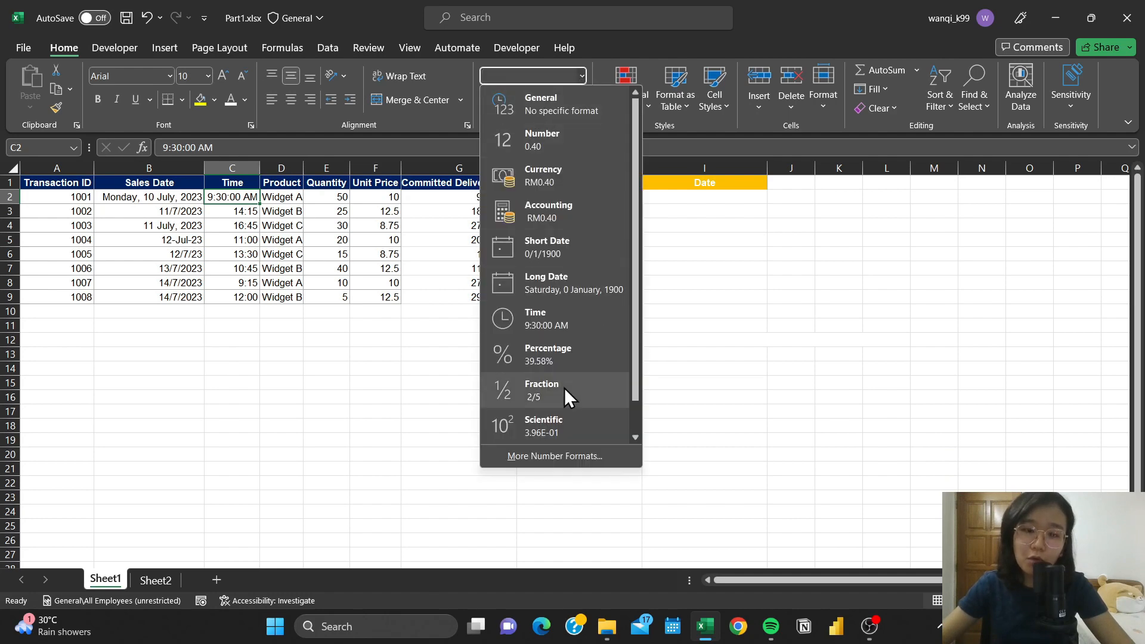
pyautogui.click(551, 453)
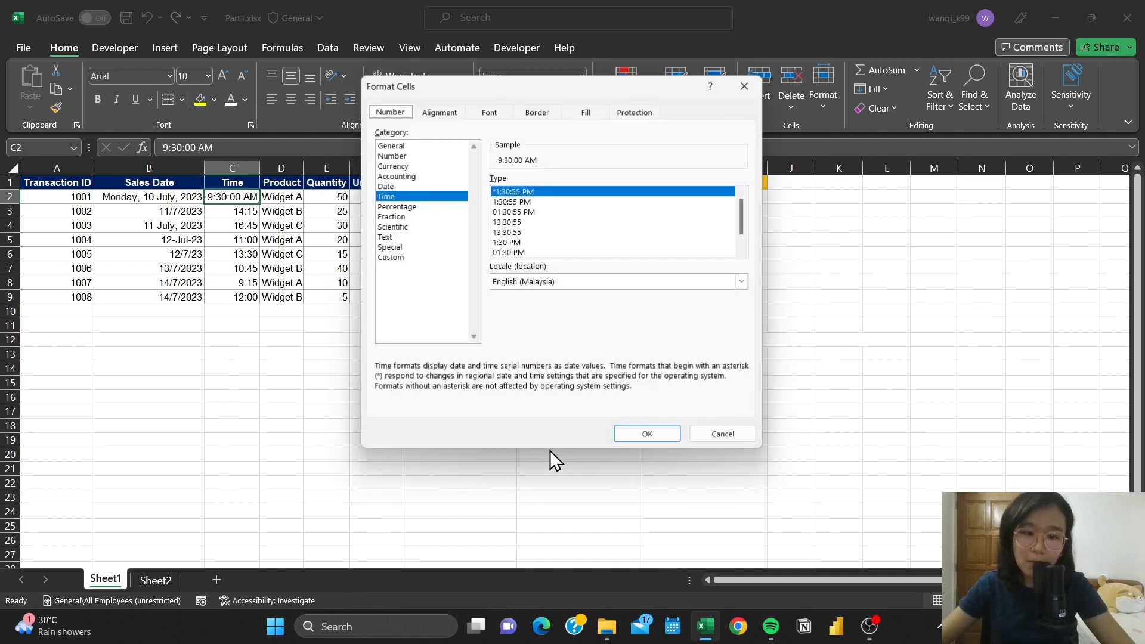
pyautogui.click(419, 258)
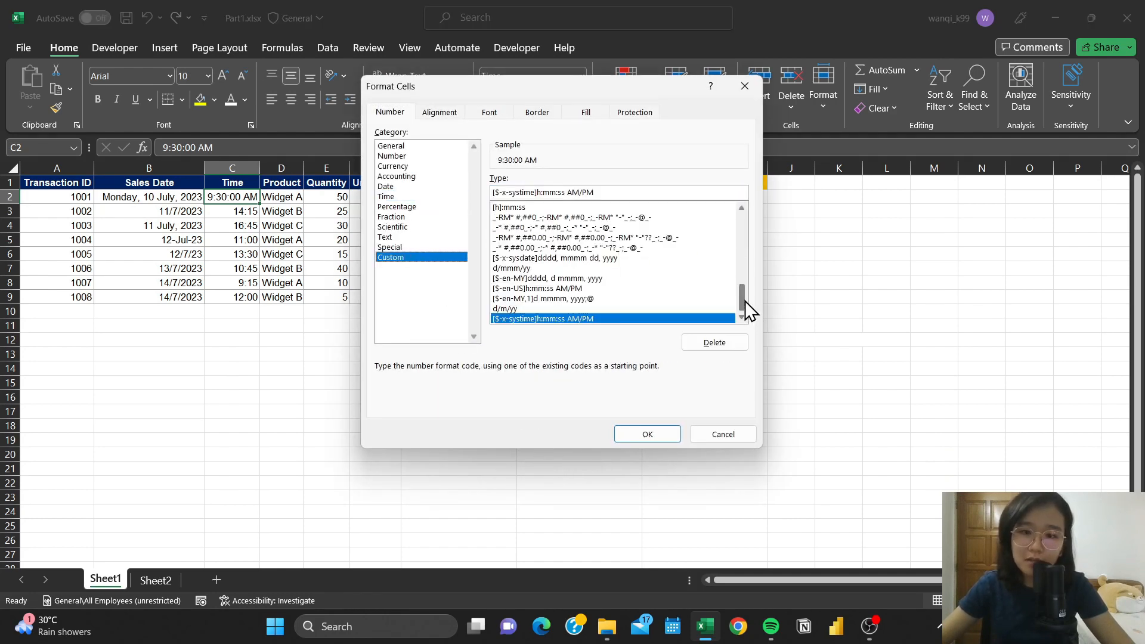
pyautogui.moveTo(746, 304); pyautogui.dragTo(740, 277)
pyautogui.click(524, 247)
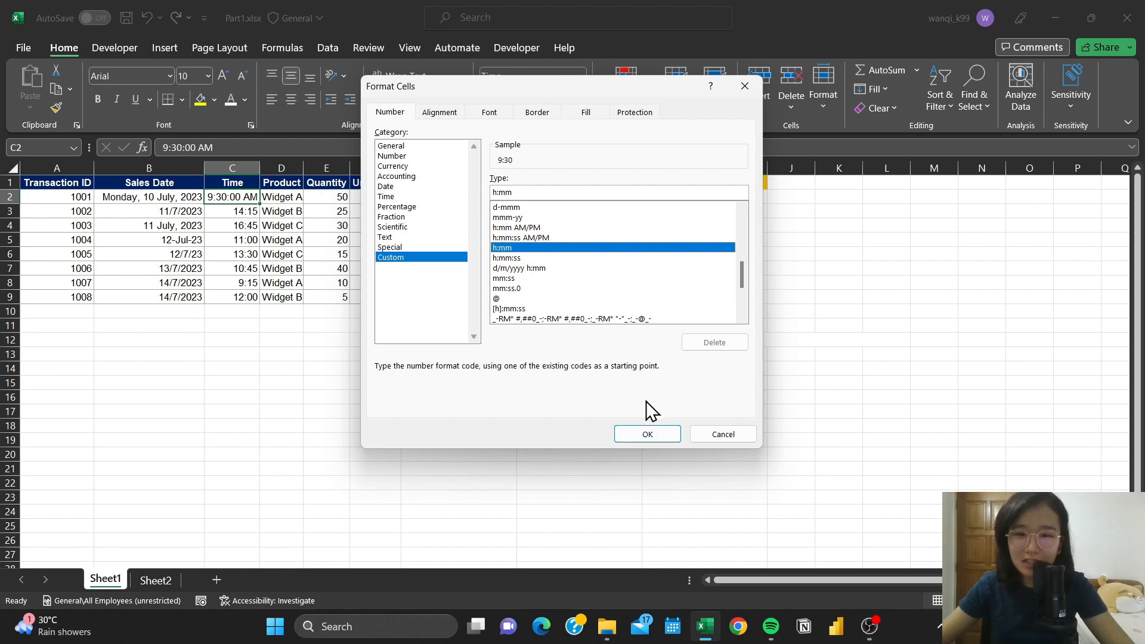
pyautogui.click(651, 431)
pyautogui.click(246, 213)
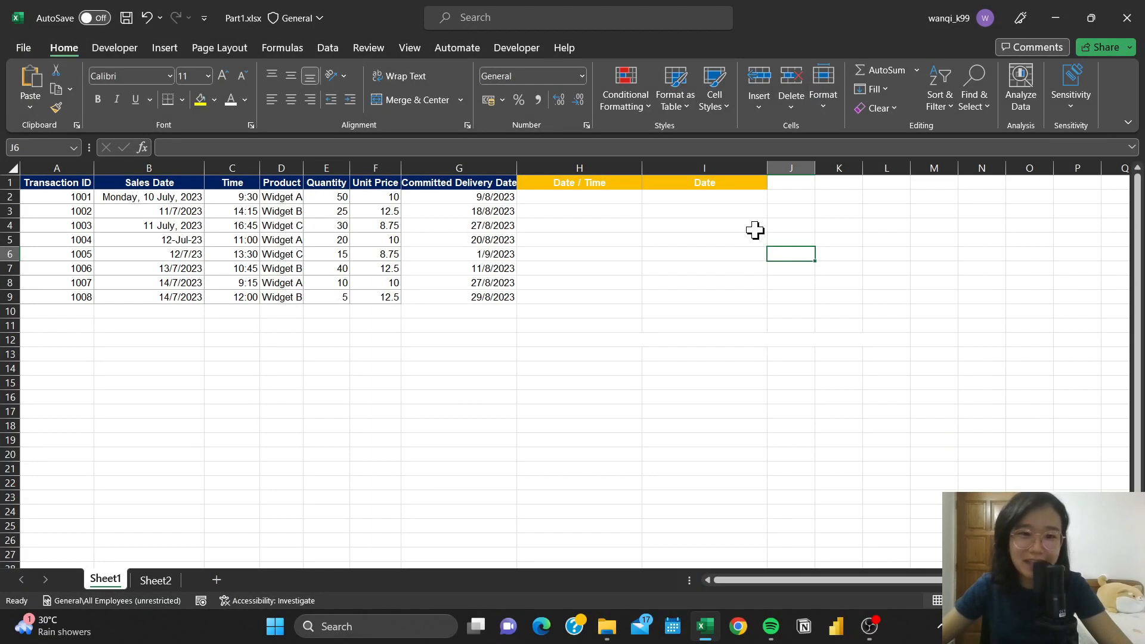
# - Copy the text DATE(YEAR(B2), MONTH(B2), DAY(B2)) + TIME(HOUR(C2), MINUTE(C2), SECOND(C2)) from H12 into H2 under Date / Time
pyautogui.click(578, 327)
pyautogui.click(579, 340)
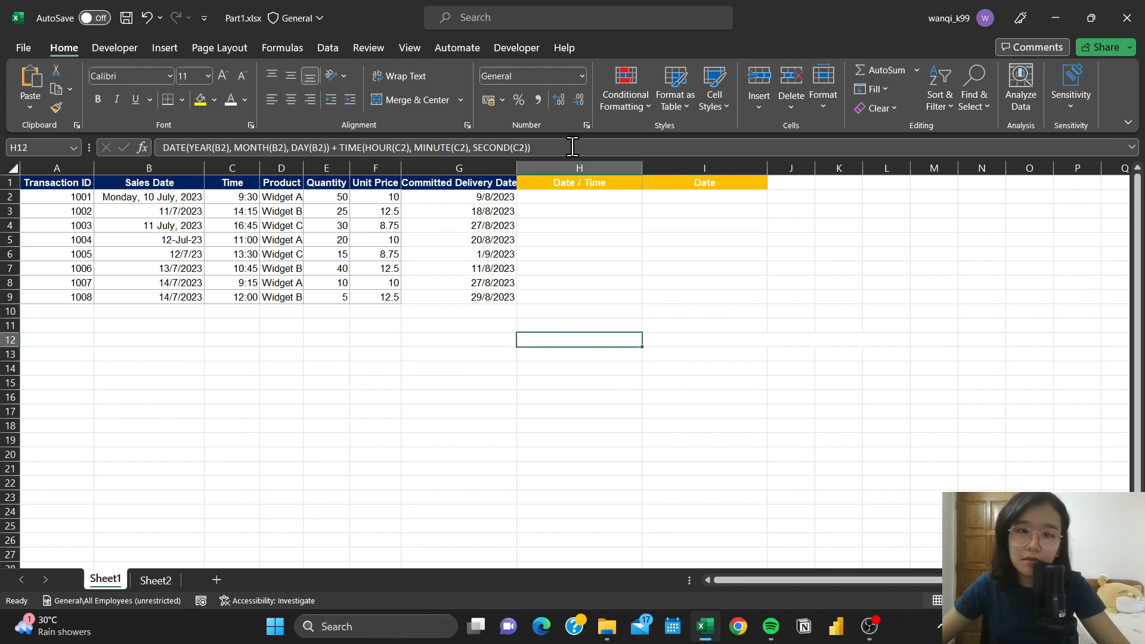
pyautogui.moveTo(573, 147); pyautogui.dragTo(62, 114)
pyautogui.hotkey('ctrl', 'c')
pyautogui.press('Escape')
pyautogui.click(594, 199)
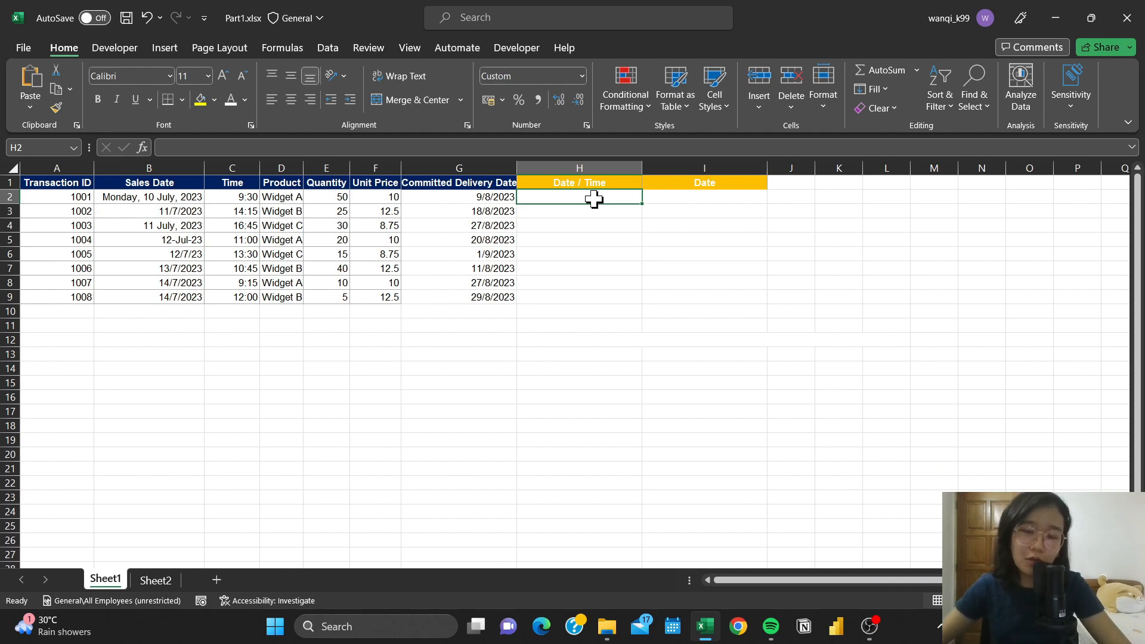
pyautogui.click(650, 147)
pyautogui.hotkey('ctrl', 'v')
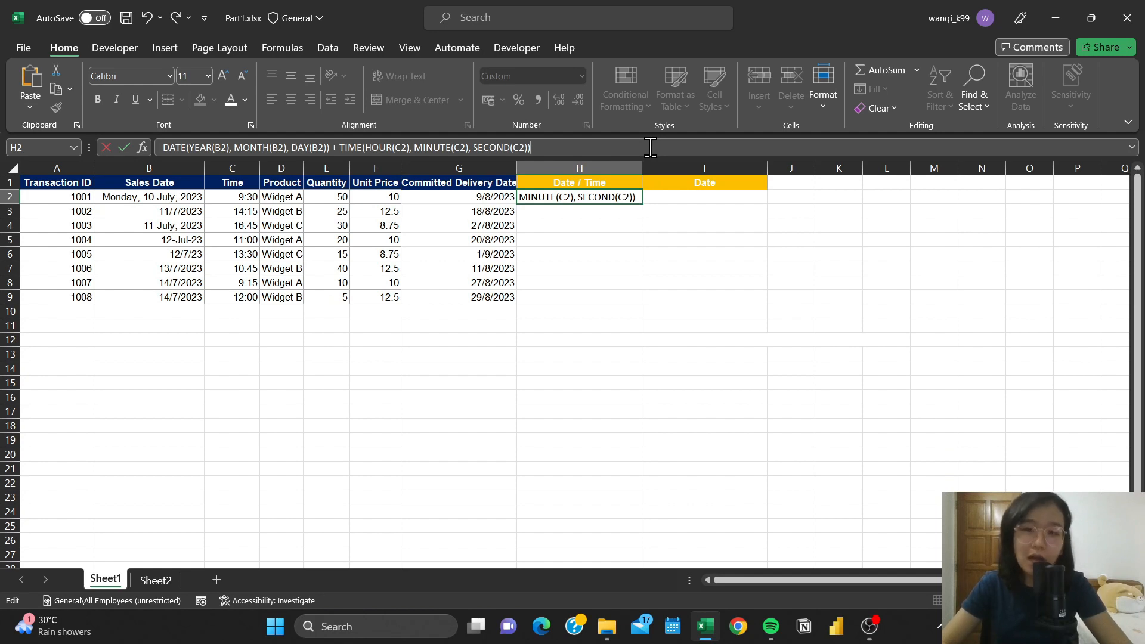
pyautogui.press('Return')
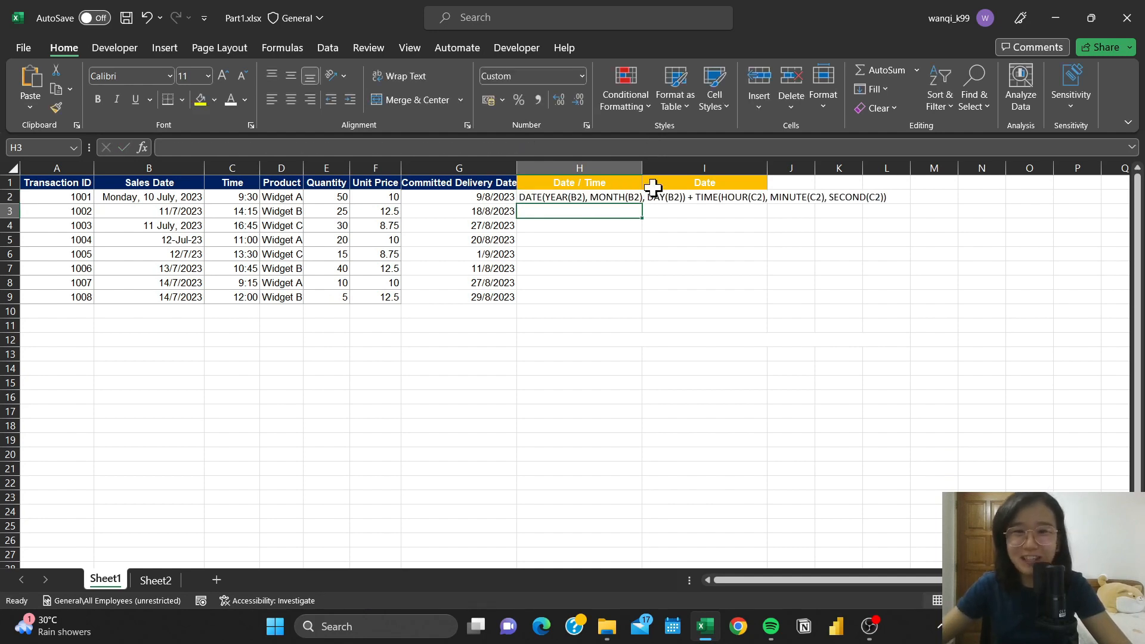
# - Fit the Date / Time column's width to its text and start a DATE formula in H3 with YEAR(B3) as the year
pyautogui.doubleClick(643, 169)
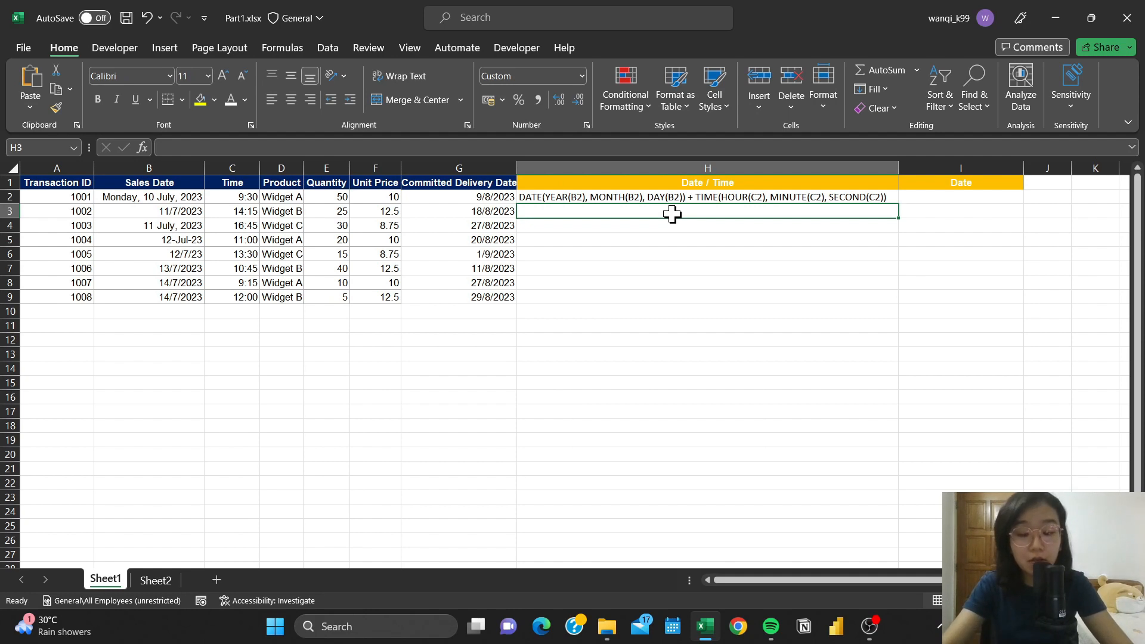
pyautogui.write('=')
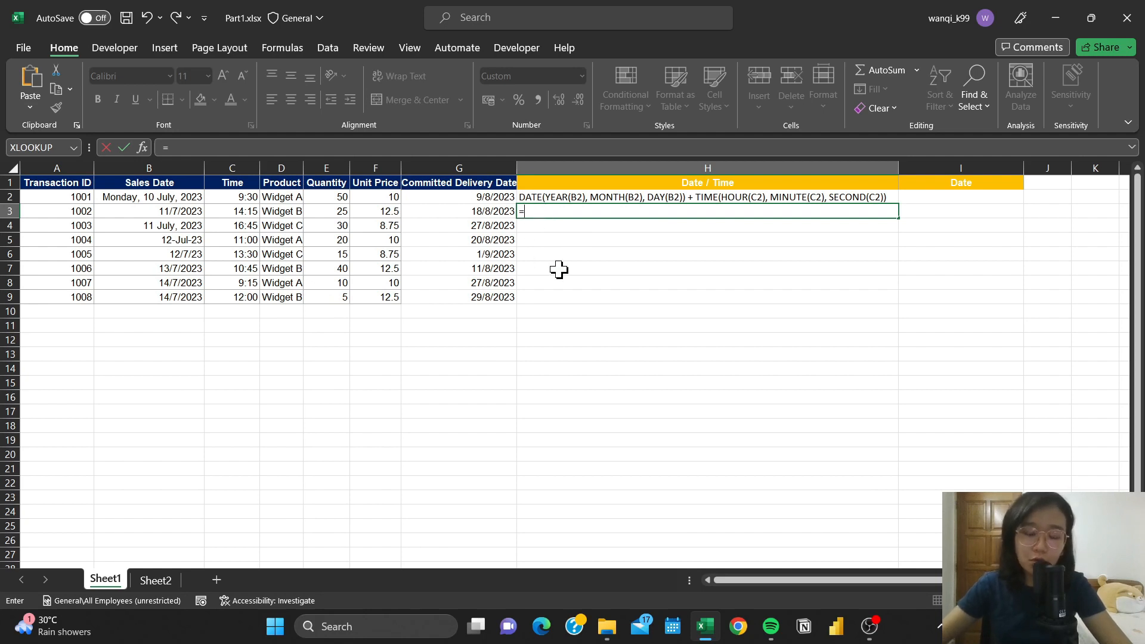
pyautogui.write('date')
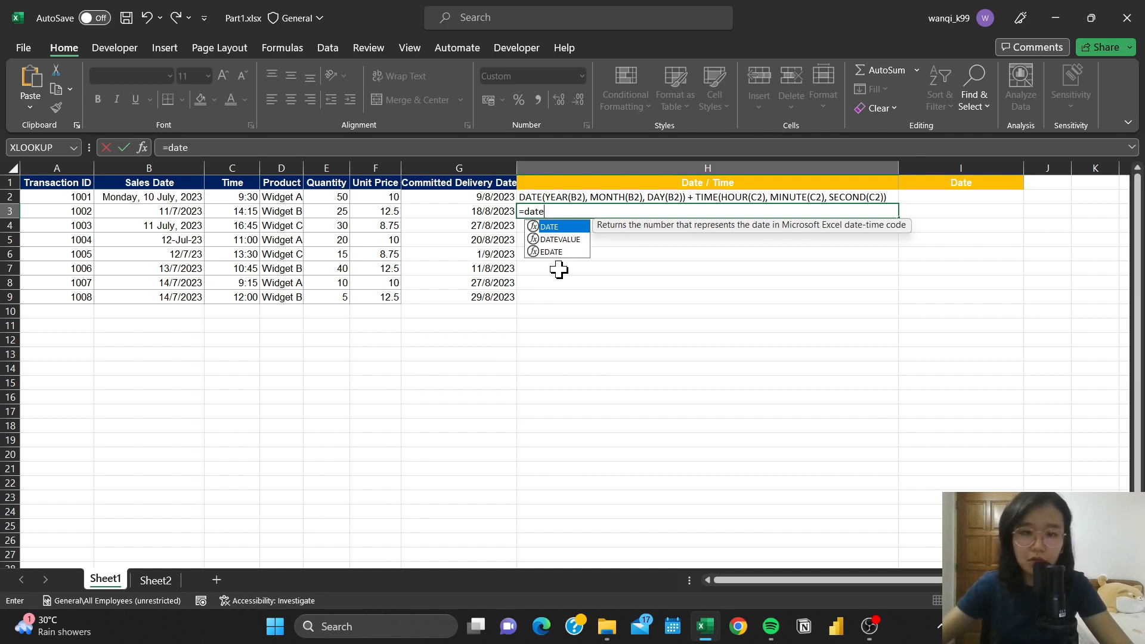
pyautogui.write('(')
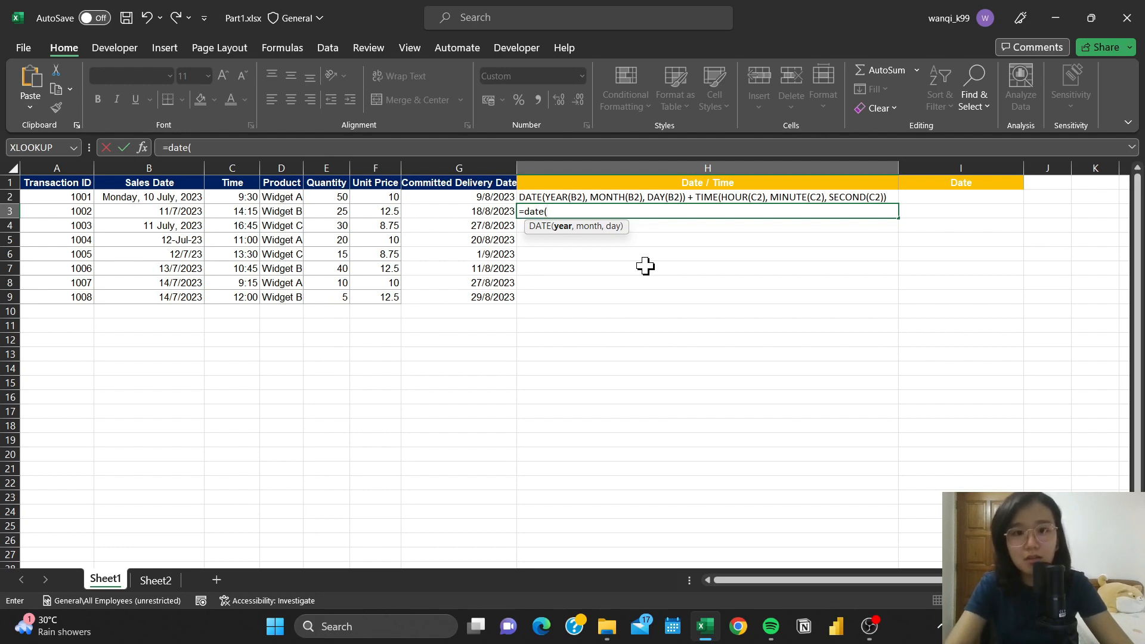
pyautogui.write('year')
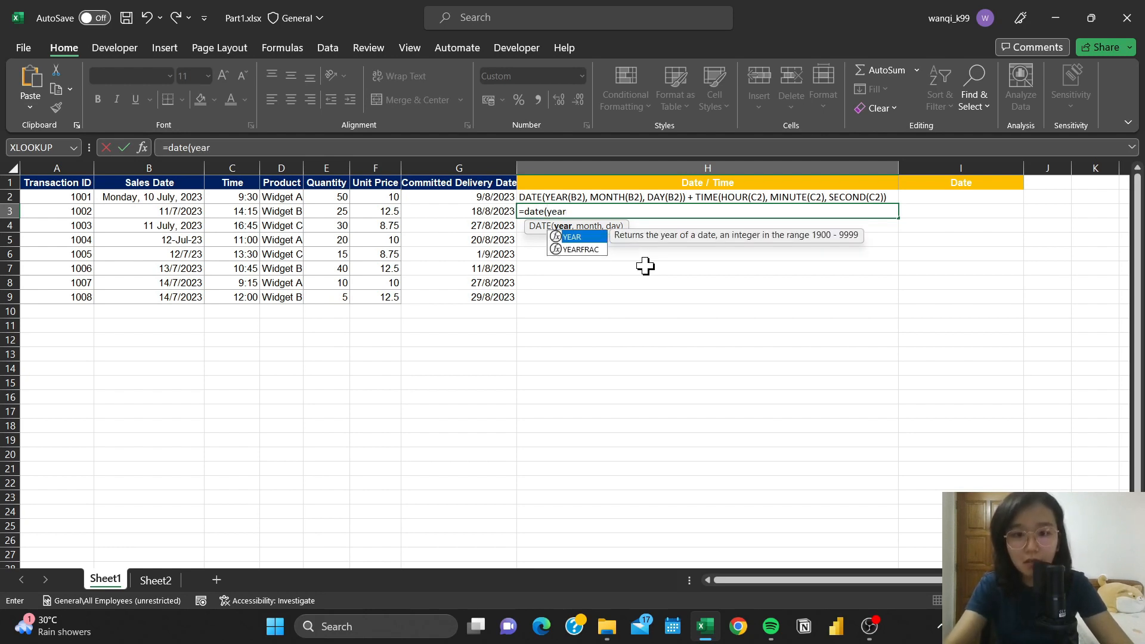
pyautogui.press('Tab')
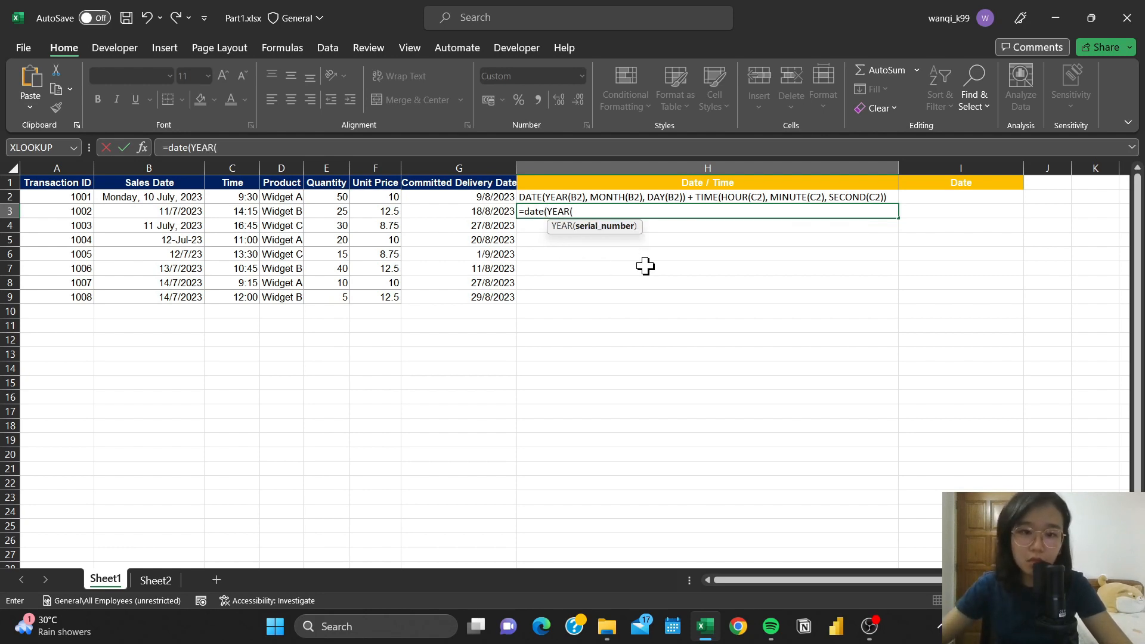
pyautogui.click(175, 212)
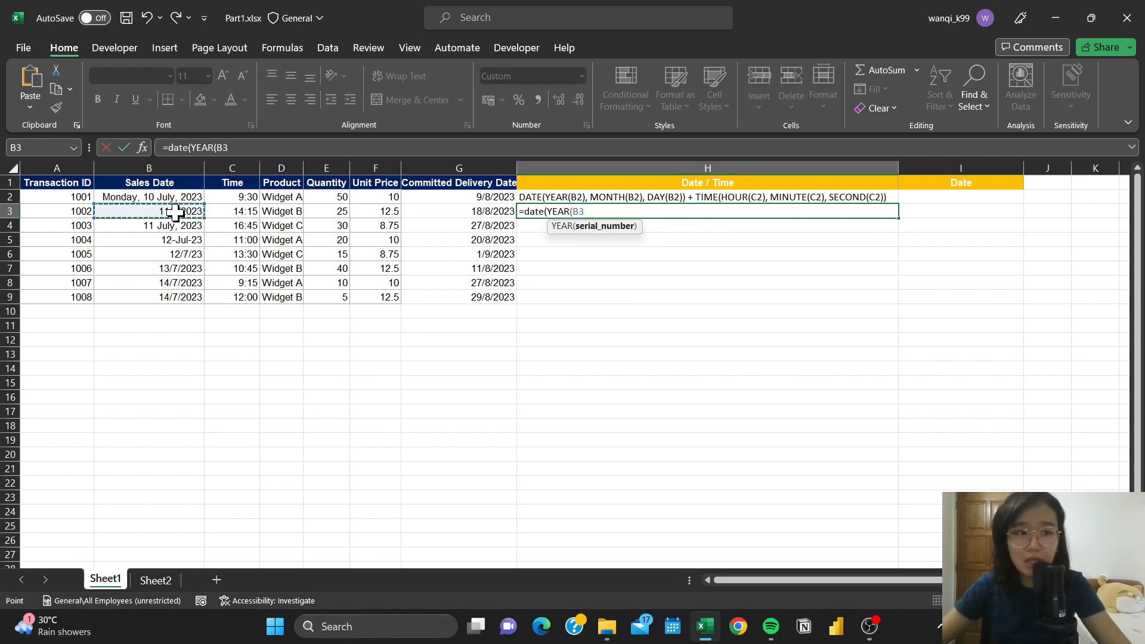
# - Add MONTH(B3) as the month argument of the DATE formula in H3
pyautogui.write(')')
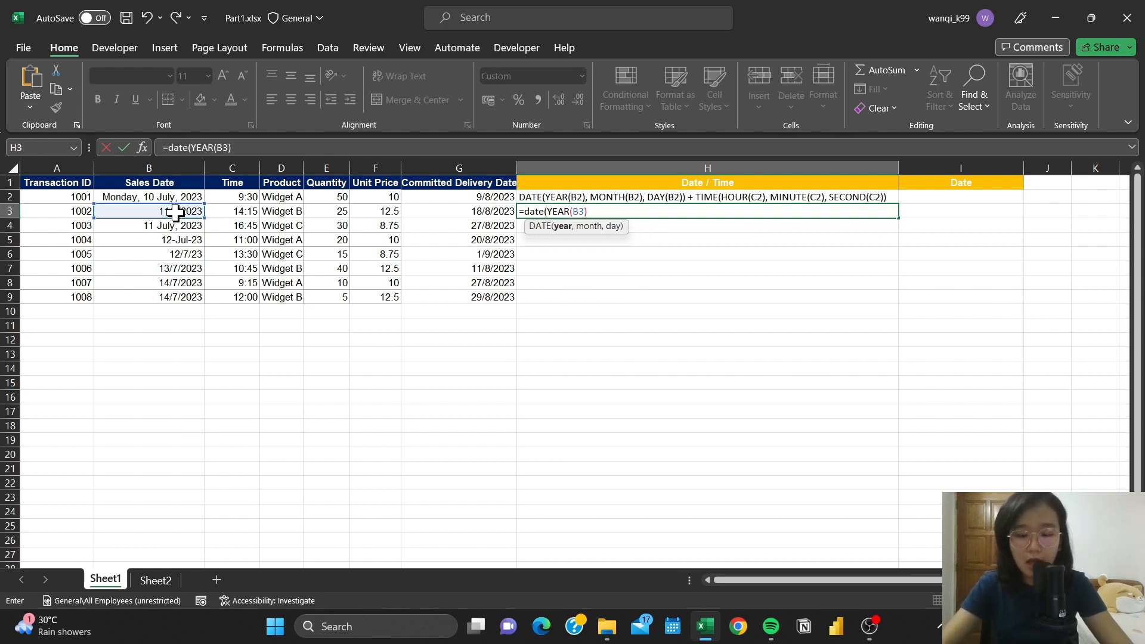
pyautogui.write(',month')
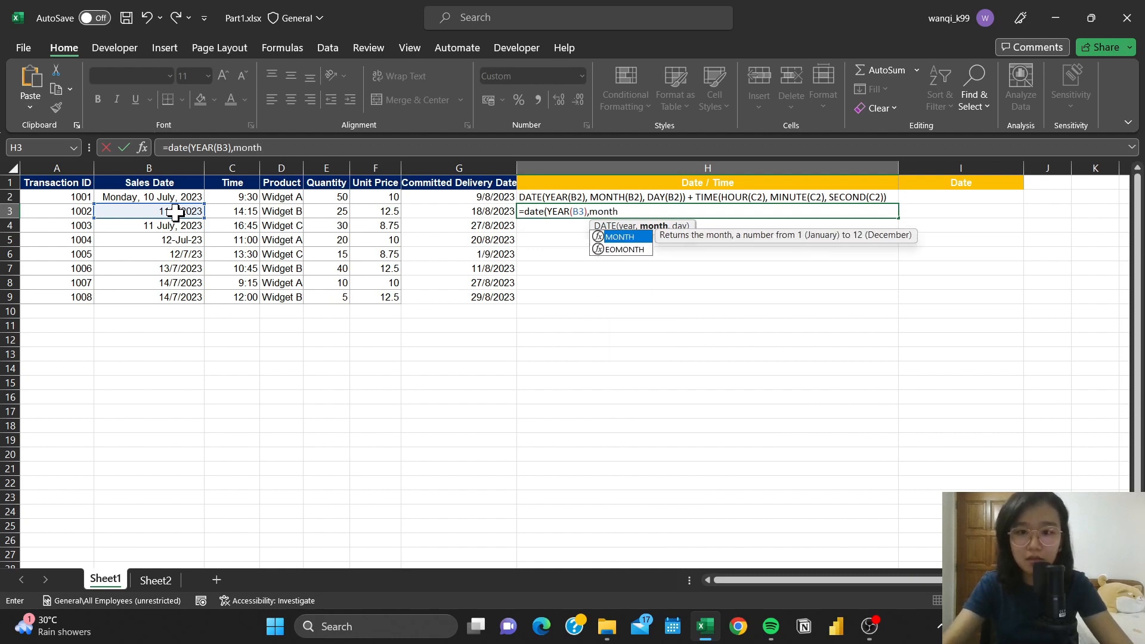
pyautogui.press('Tab')
pyautogui.click(174, 211)
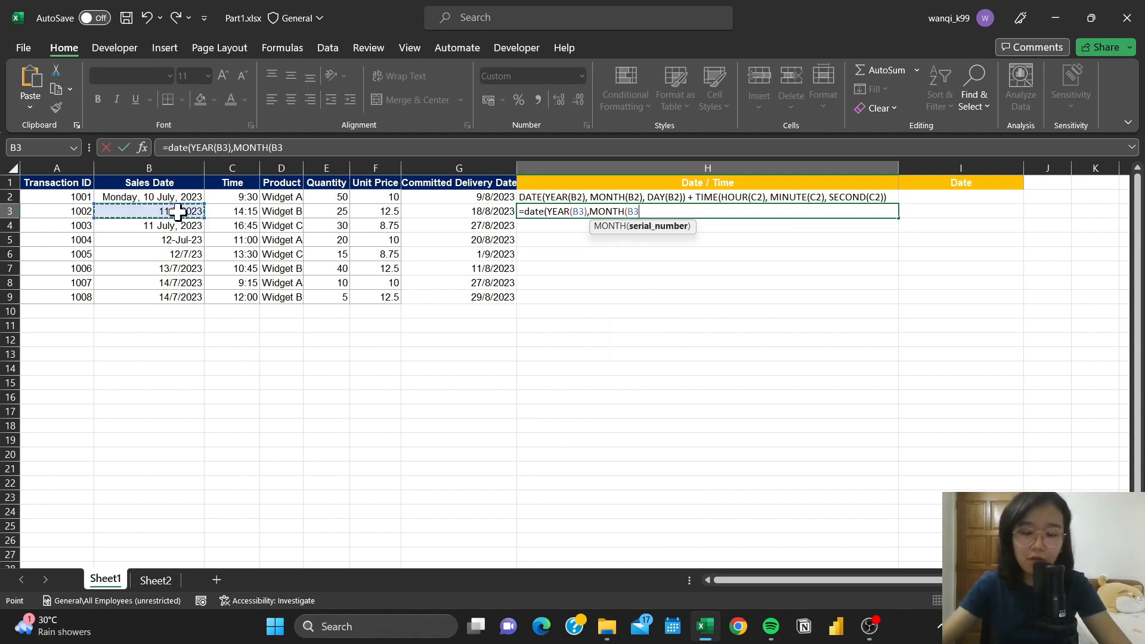
# - Add DAY(B3) as the day argument and enter the finished formula =DATE(YEAR(B3),MONTH(B3),DAY(B3)) in H3
pyautogui.write('),day,')
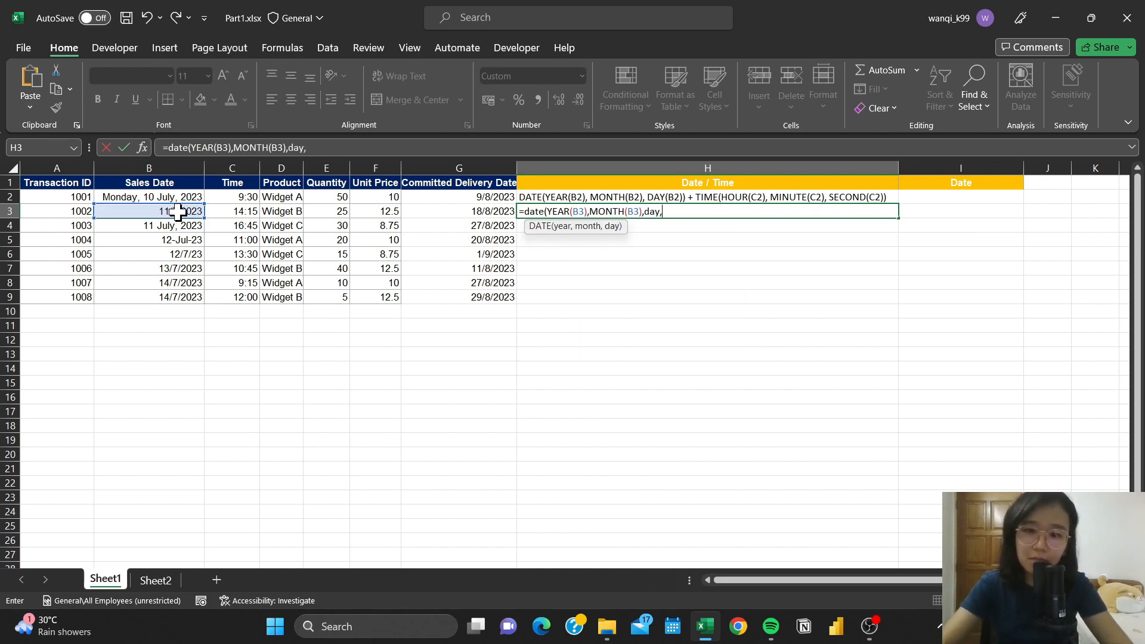
pyautogui.press('Return')
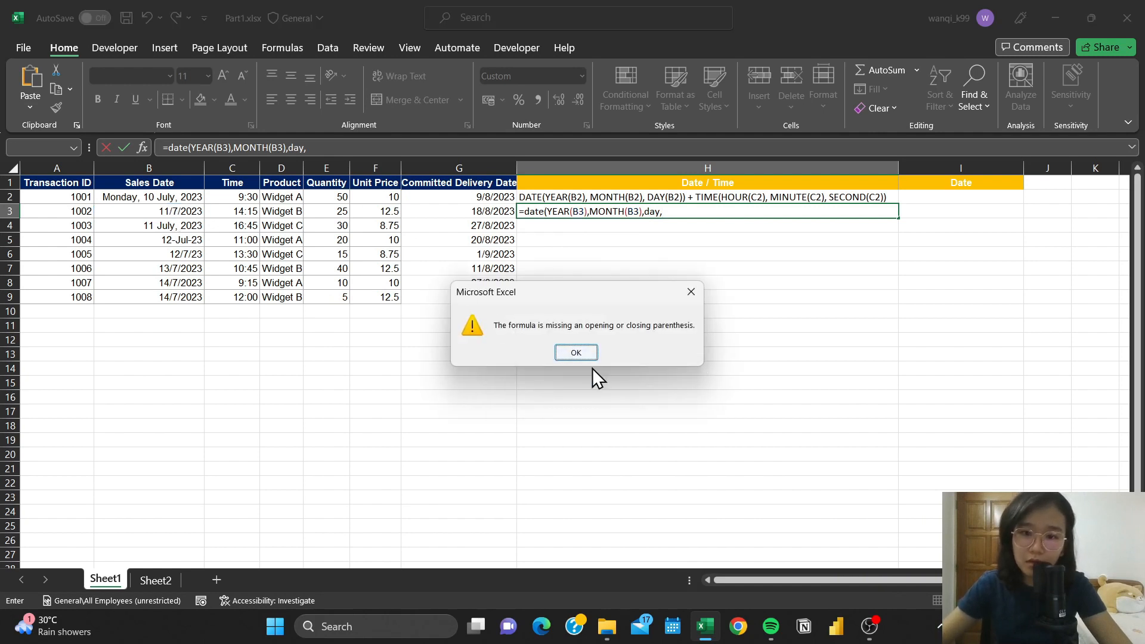
pyautogui.click(593, 356)
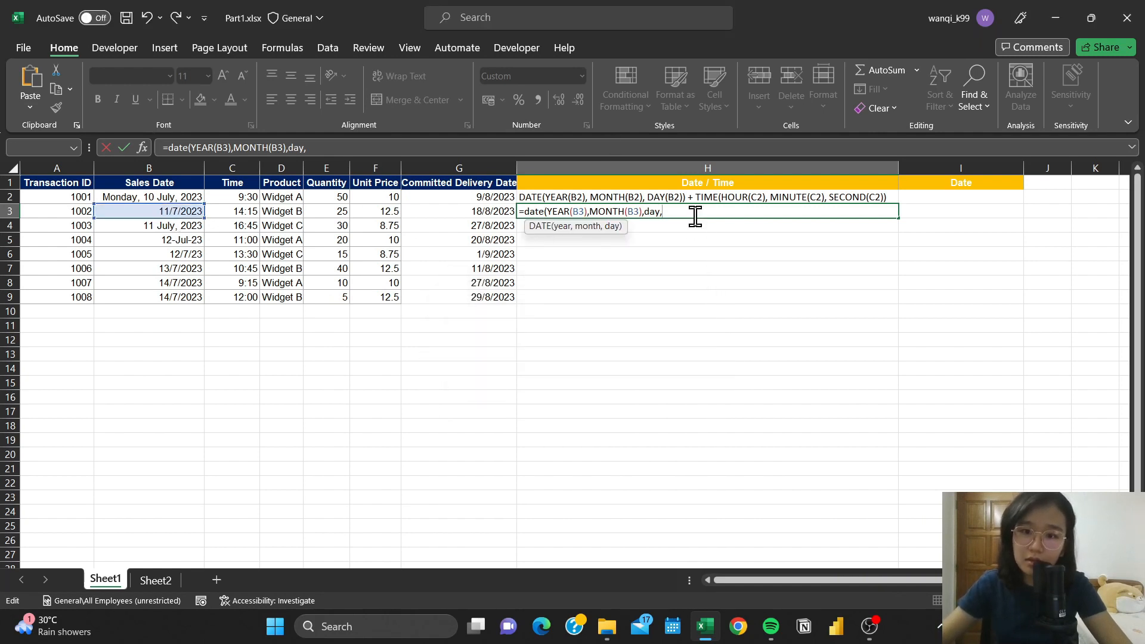
pyautogui.press('BackSpace')
pyautogui.write('(')
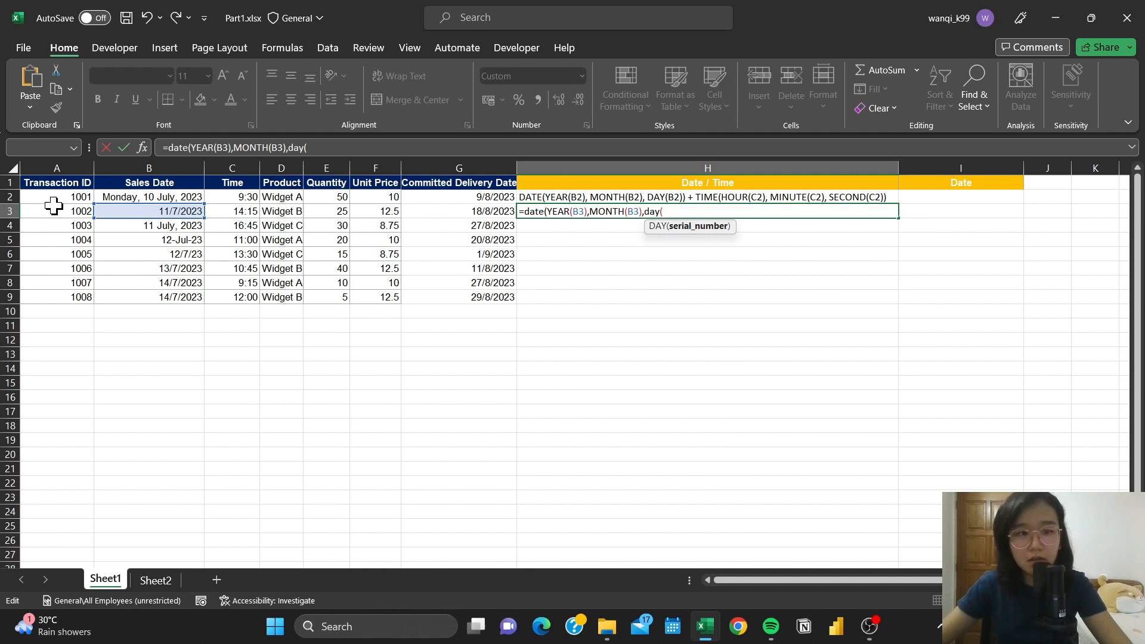
pyautogui.click(147, 213)
pyautogui.write(')')
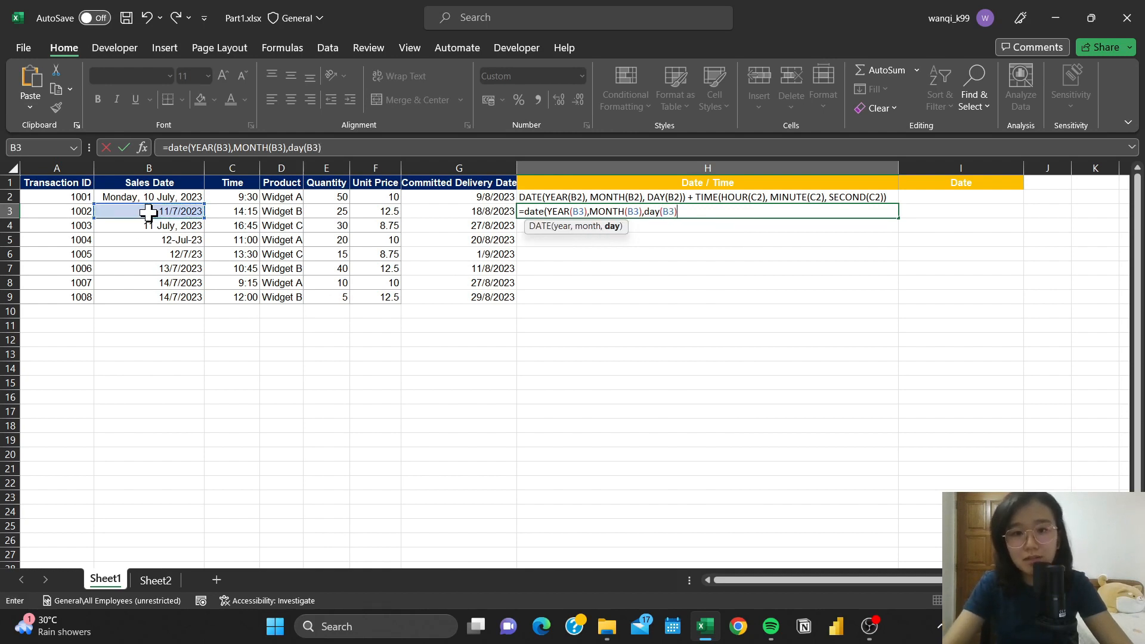
pyautogui.write(')')
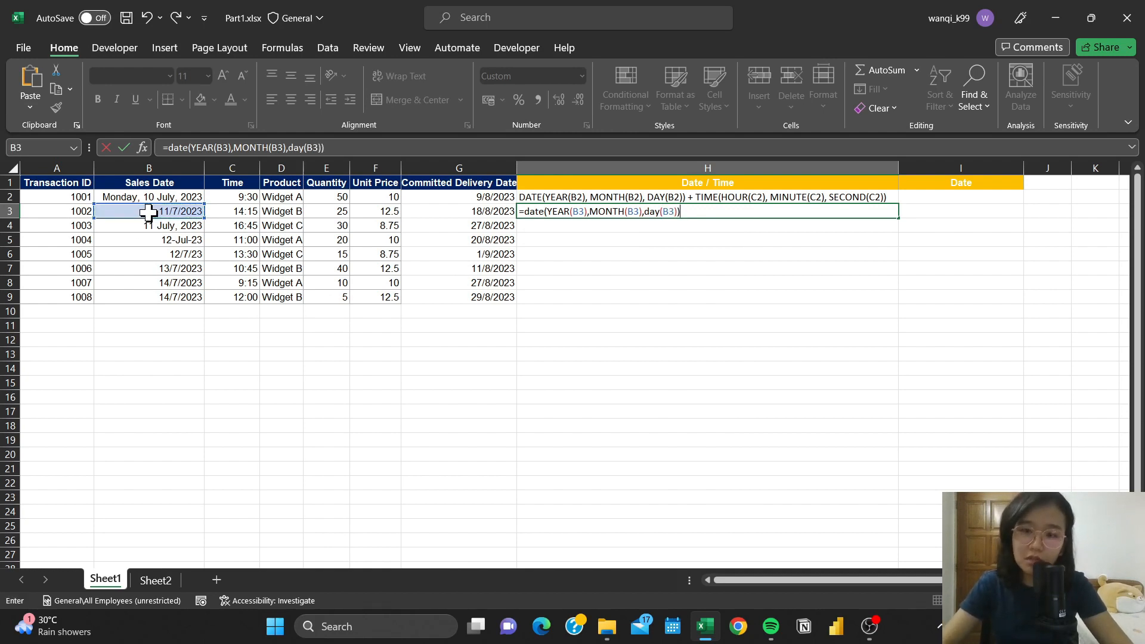
pyautogui.press('Return')
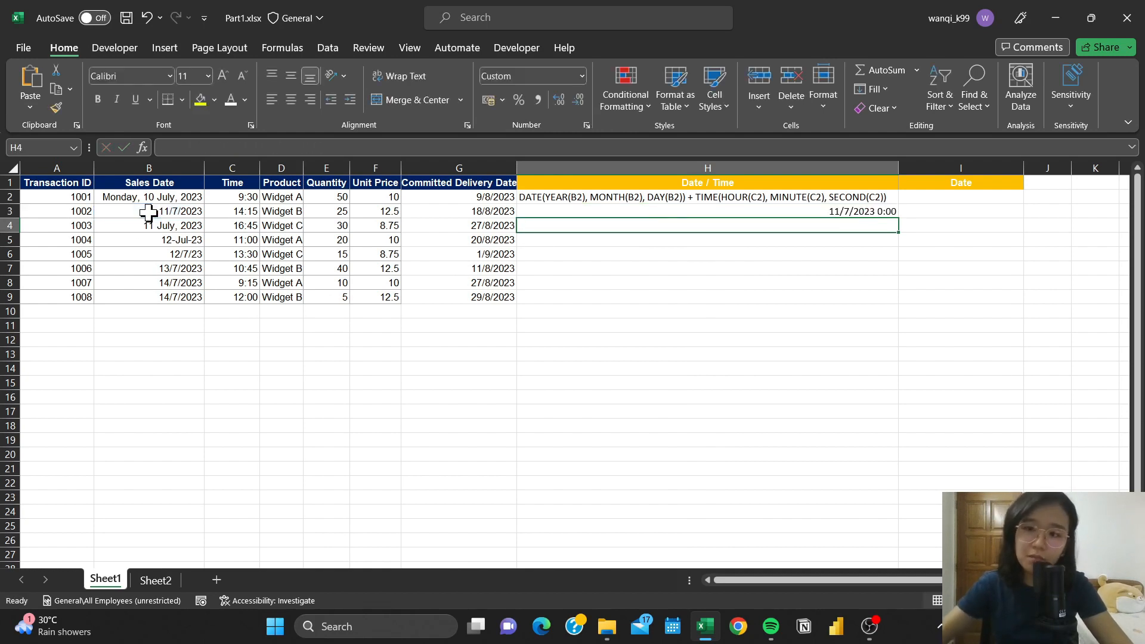
# - Enter the formula =MONTH(B3) in I3 under Date to extract the month of the sales date
pyautogui.click(842, 212)
pyautogui.click(157, 210)
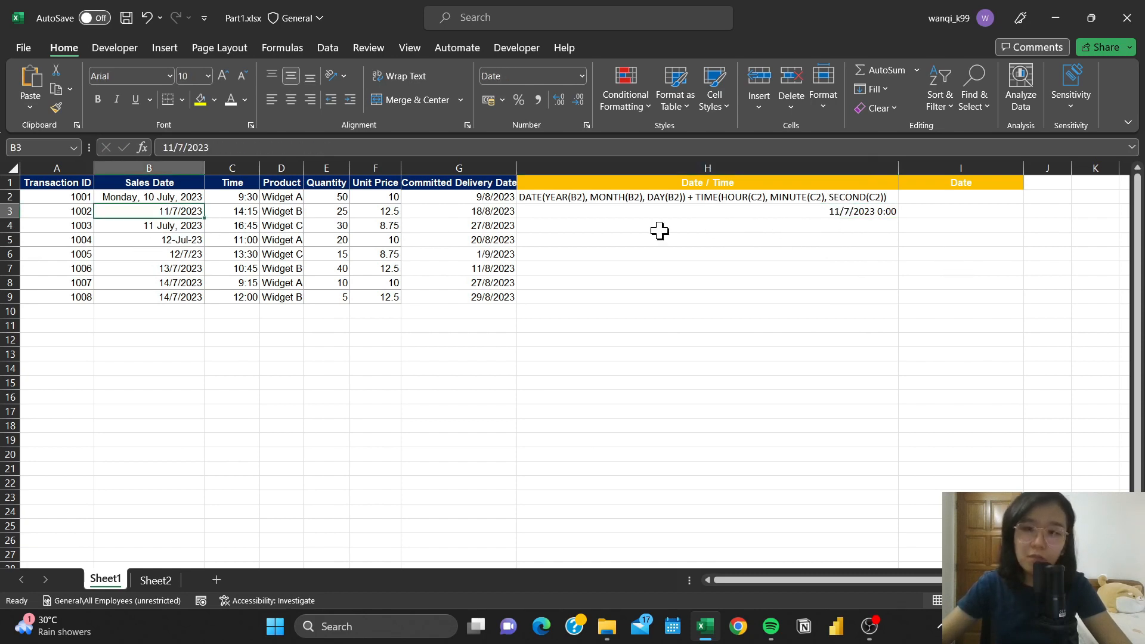
pyautogui.click(973, 213)
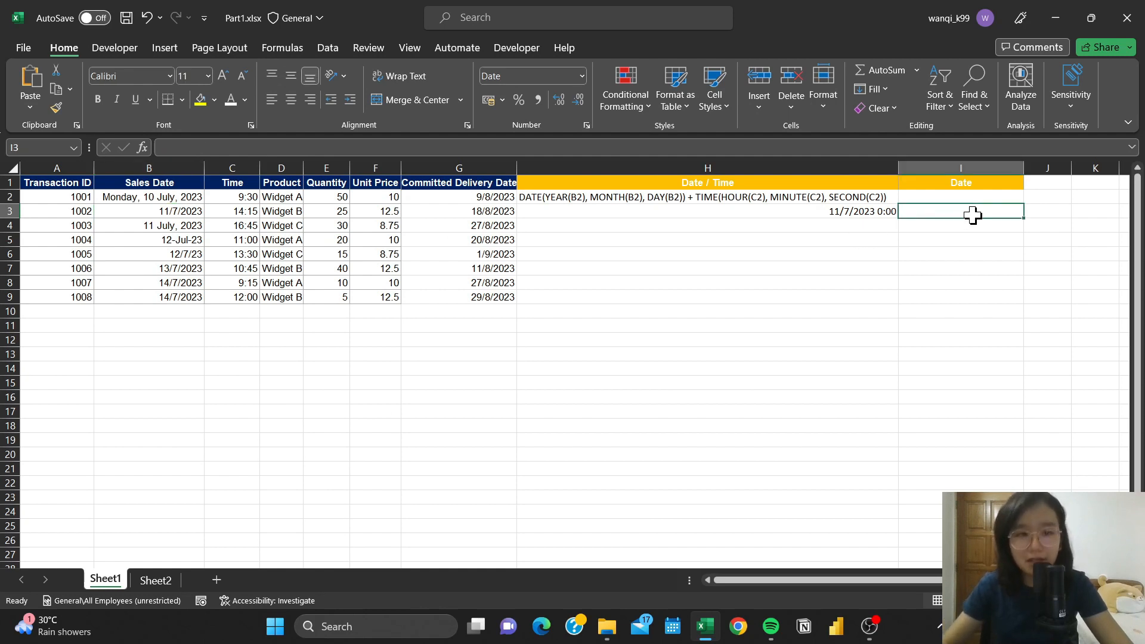
pyautogui.write('=')
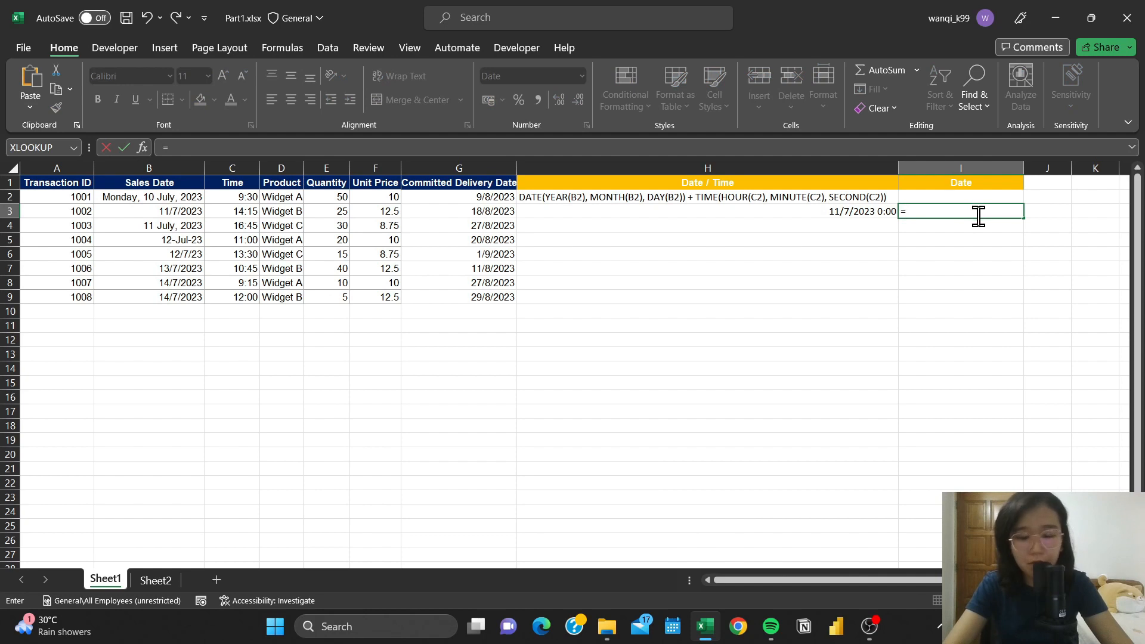
pyautogui.write('month')
pyautogui.press('Tab')
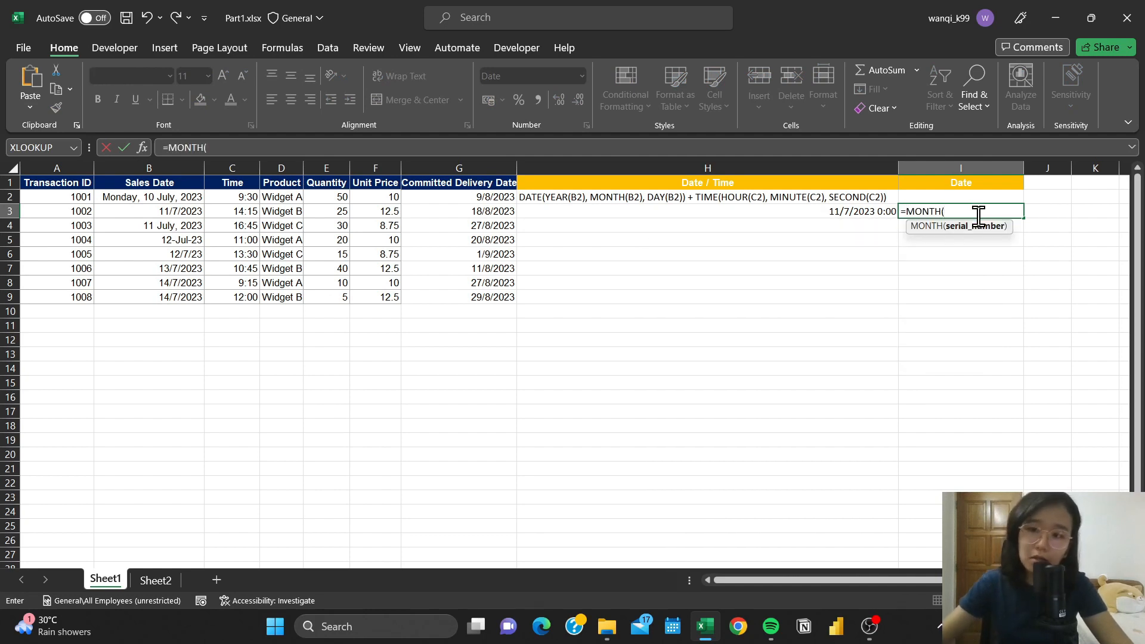
pyautogui.write('B3)')
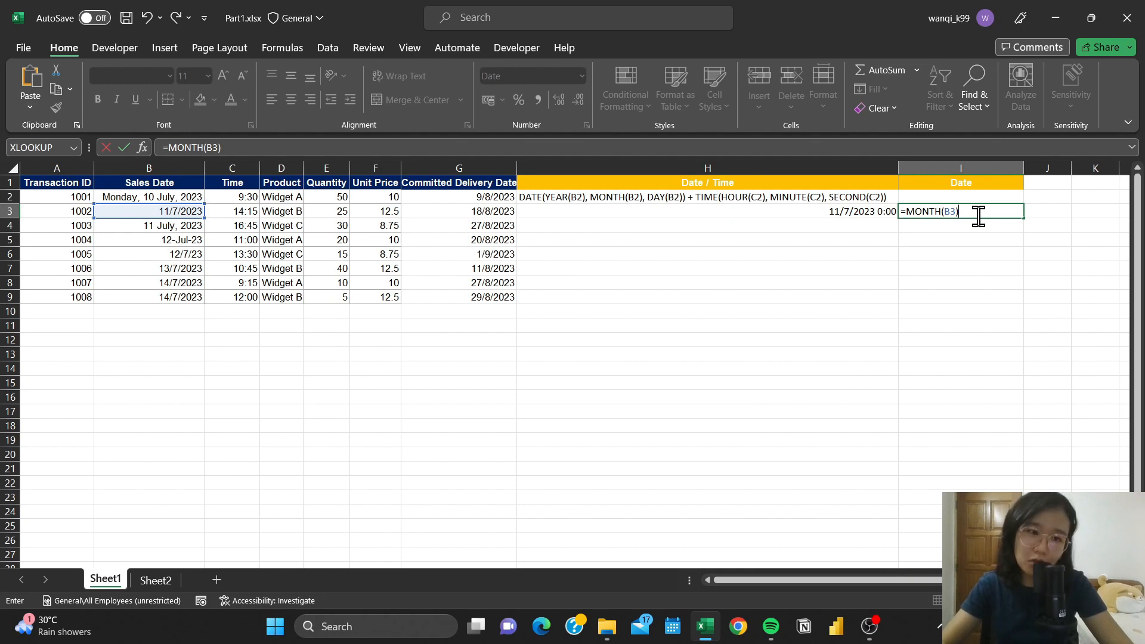
pyautogui.press('Return')
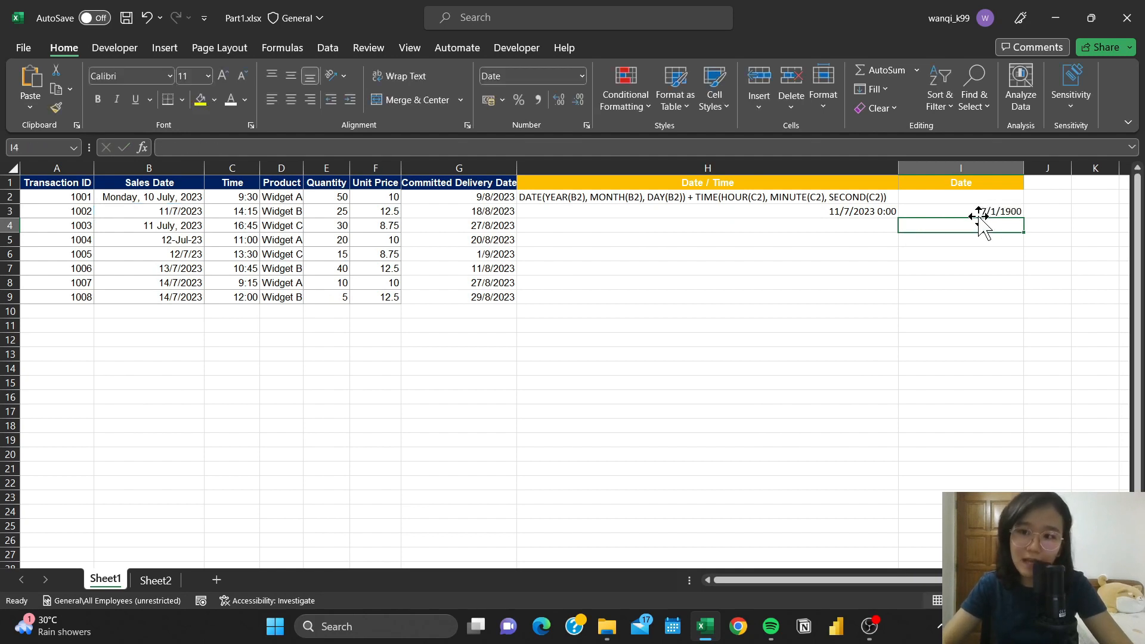
# - Apply the General number format to the month formula in I3
pyautogui.click(979, 214)
pyautogui.click(581, 76)
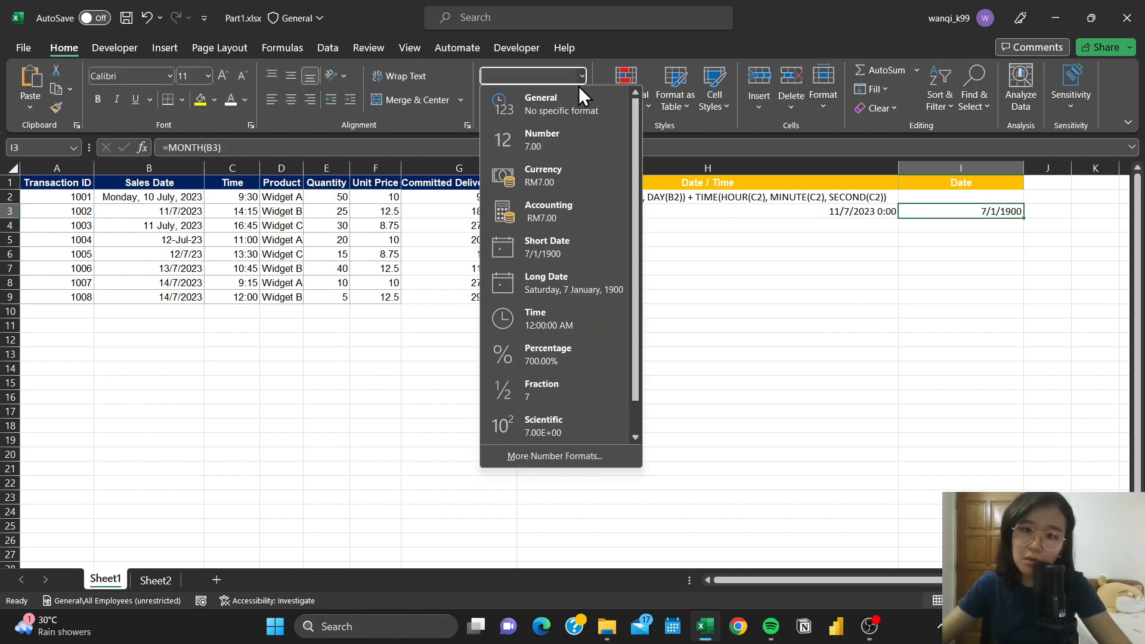
pyautogui.click(574, 102)
pyautogui.press('Down')
pyautogui.press('Down')
pyautogui.press('Down')
pyautogui.click(967, 213)
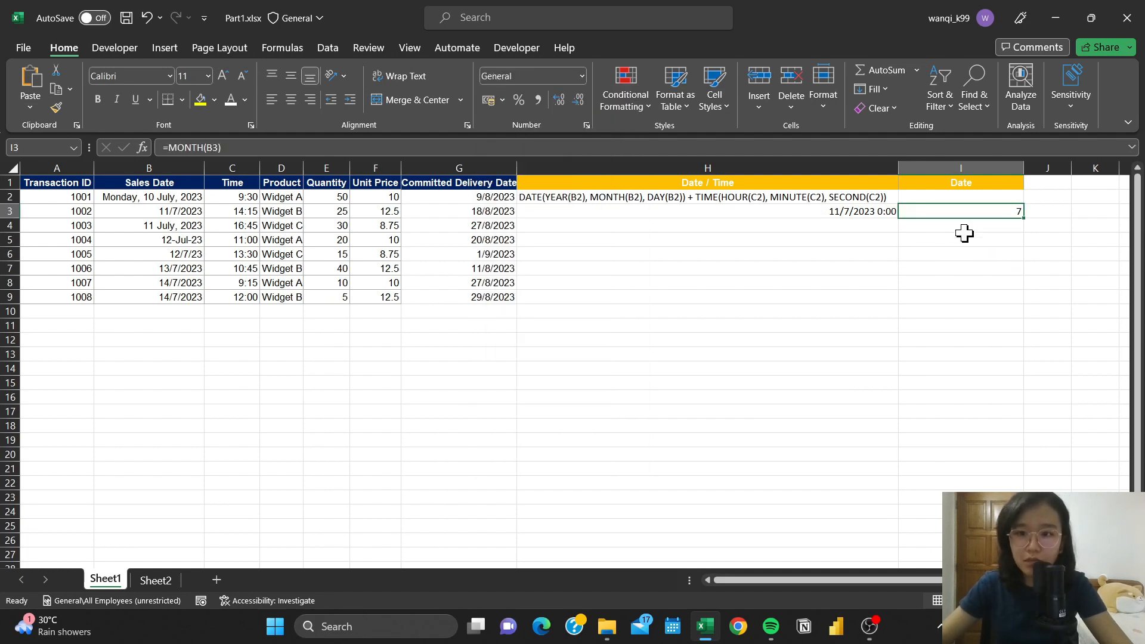
# - Extend the DATE formula in H3 with + TIME, using HOUR(C3) as the hour argument
pyautogui.click(669, 212)
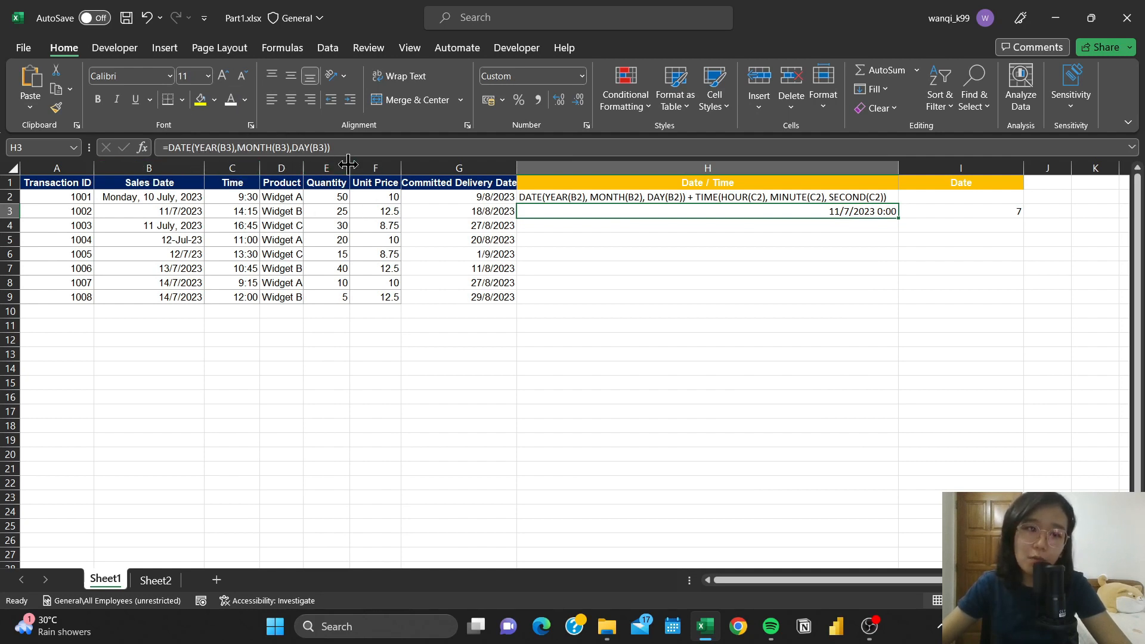
pyautogui.click(381, 146)
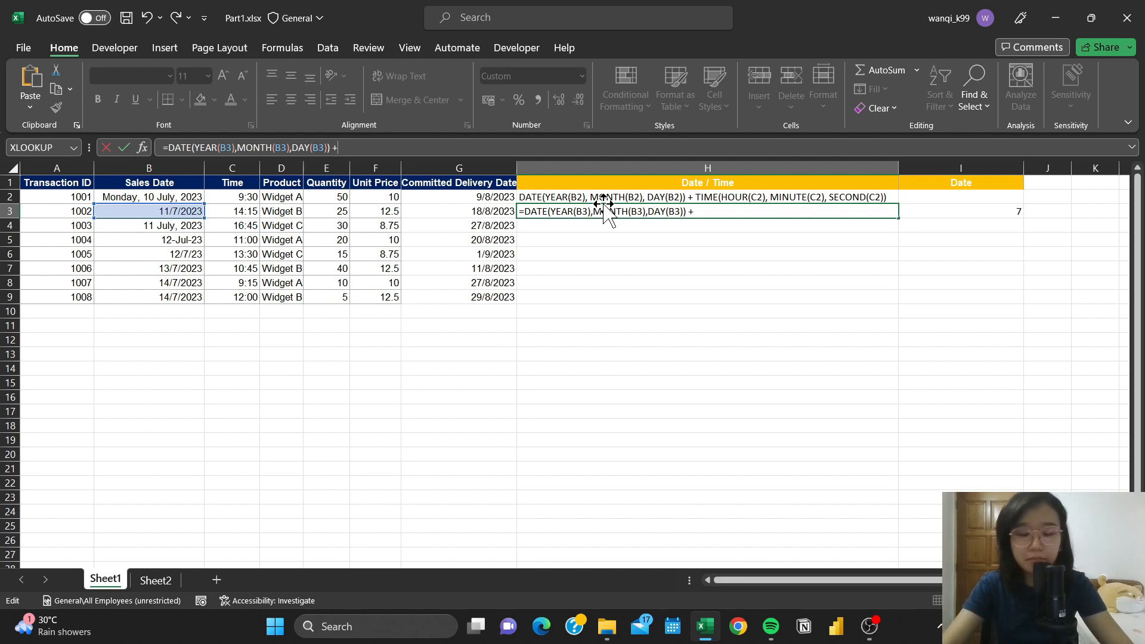
pyautogui.write('i')
pyautogui.press('Escape')
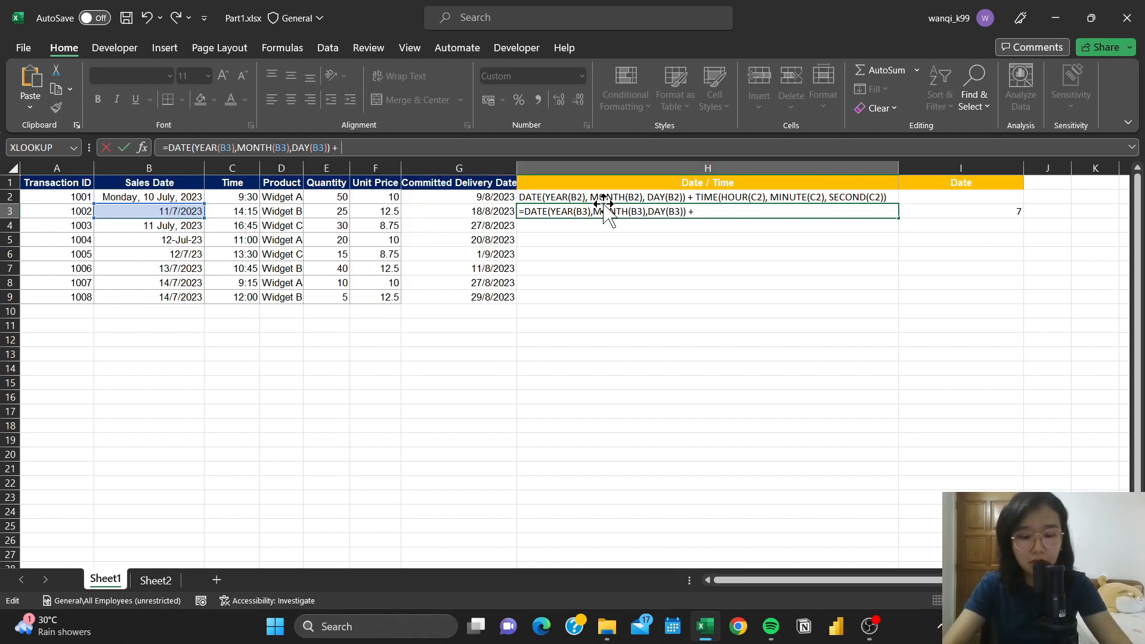
pyautogui.write('time')
pyautogui.press('Tab')
pyautogui.write('hour')
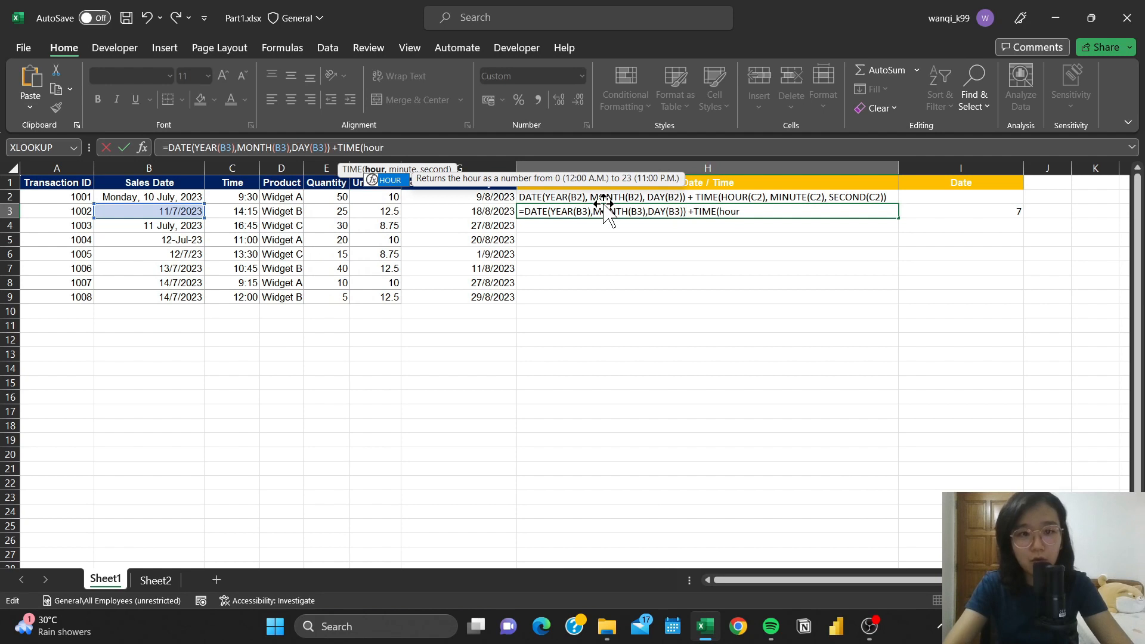
pyautogui.press('Tab')
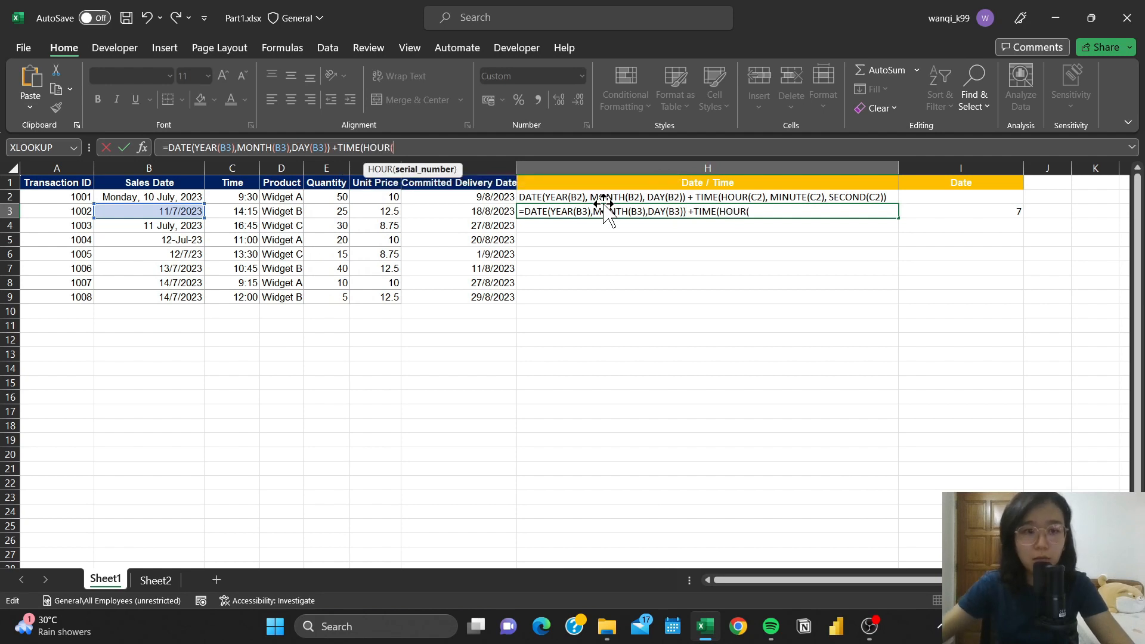
pyautogui.click(241, 212)
pyautogui.write('),')
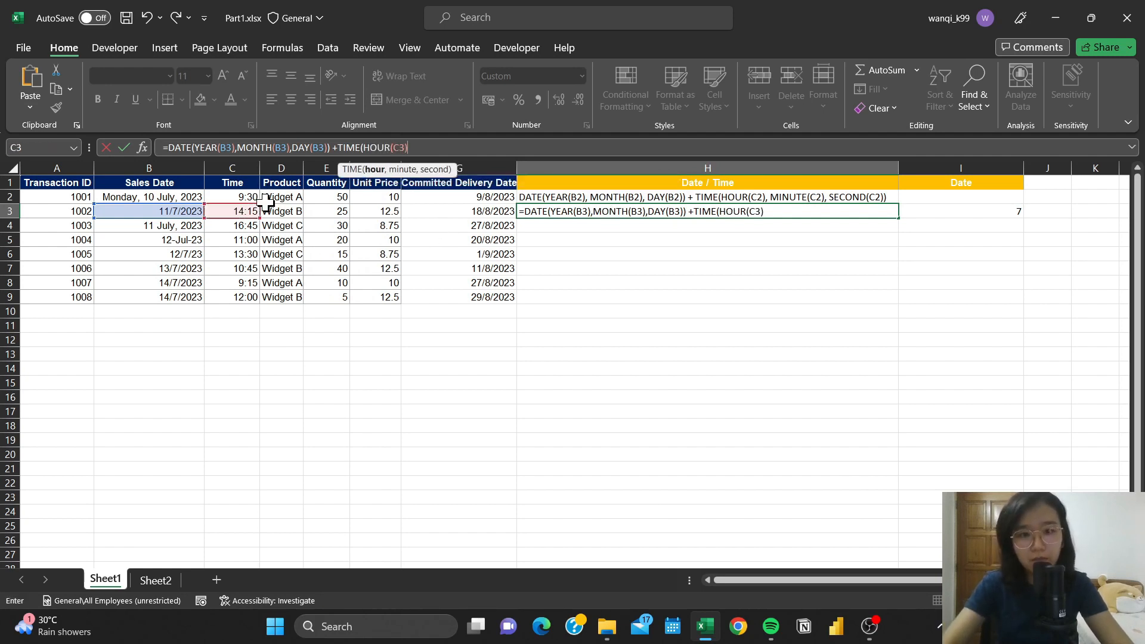
pyautogui.write('minu')
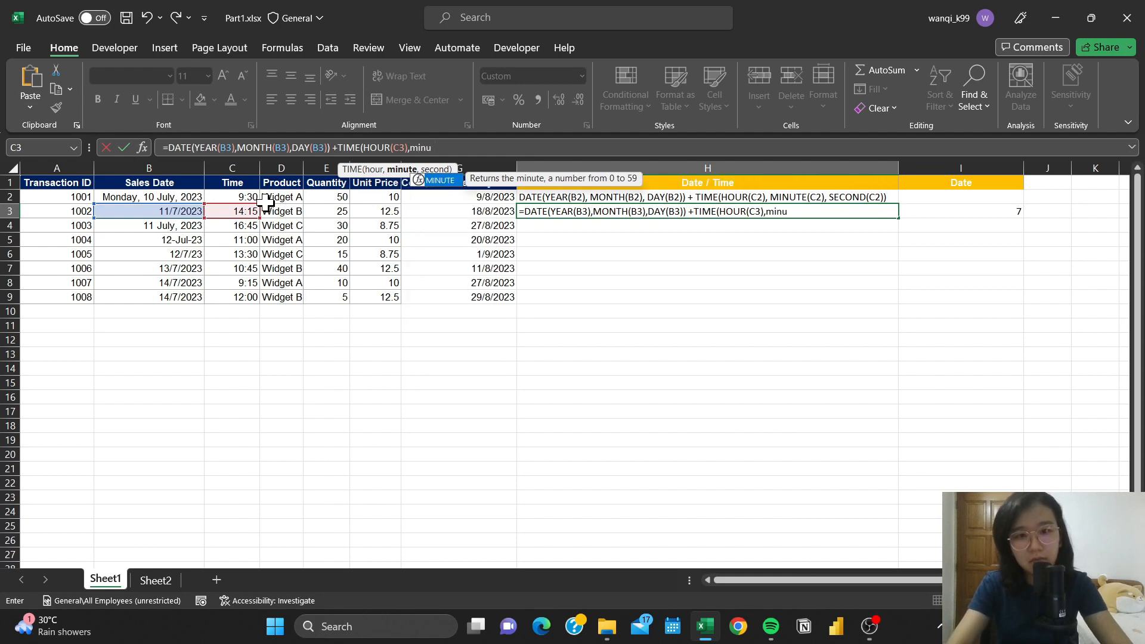
# - Add MINUTE(C3) as the minute argument of TIME in H3 and try to enter the formula
pyautogui.press('Tab')
pyautogui.click(242, 215)
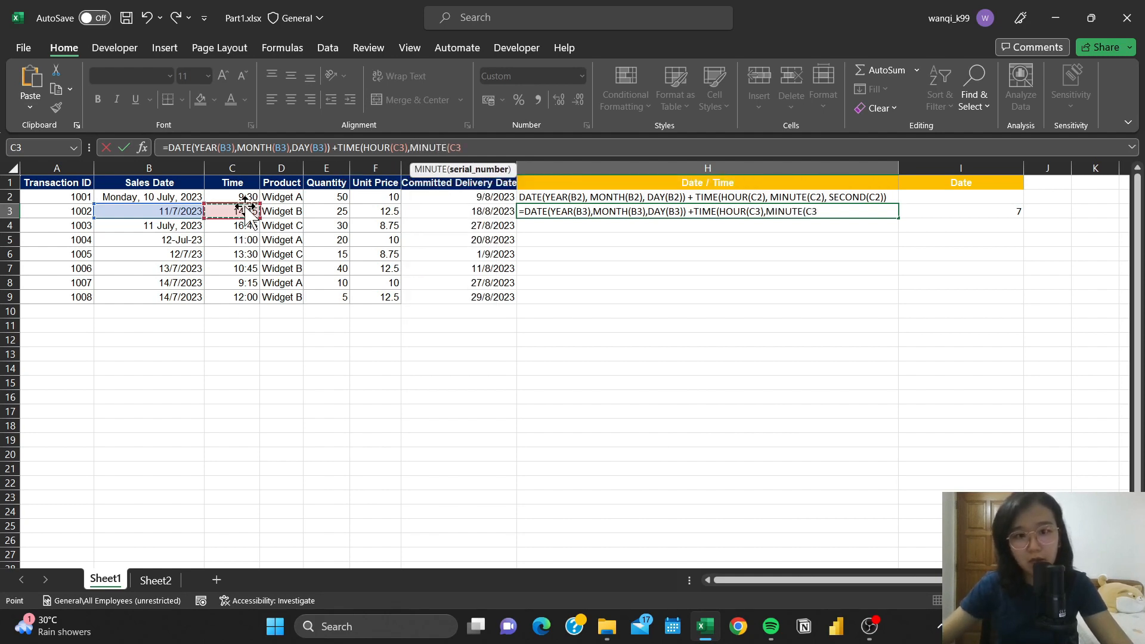
pyautogui.write(')')
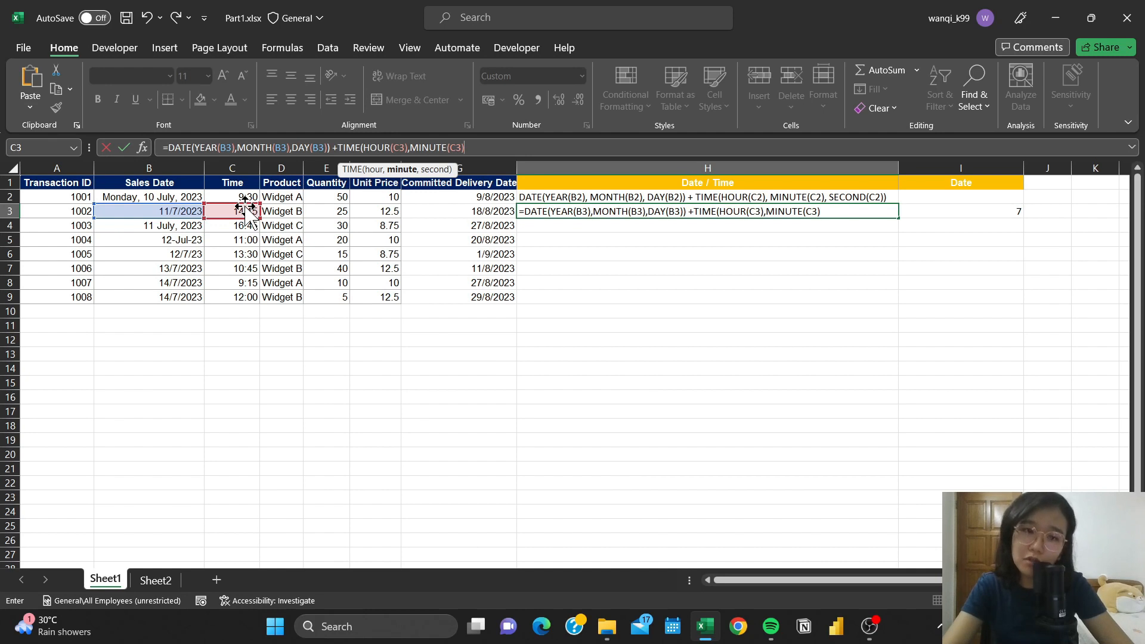
pyautogui.write(')')
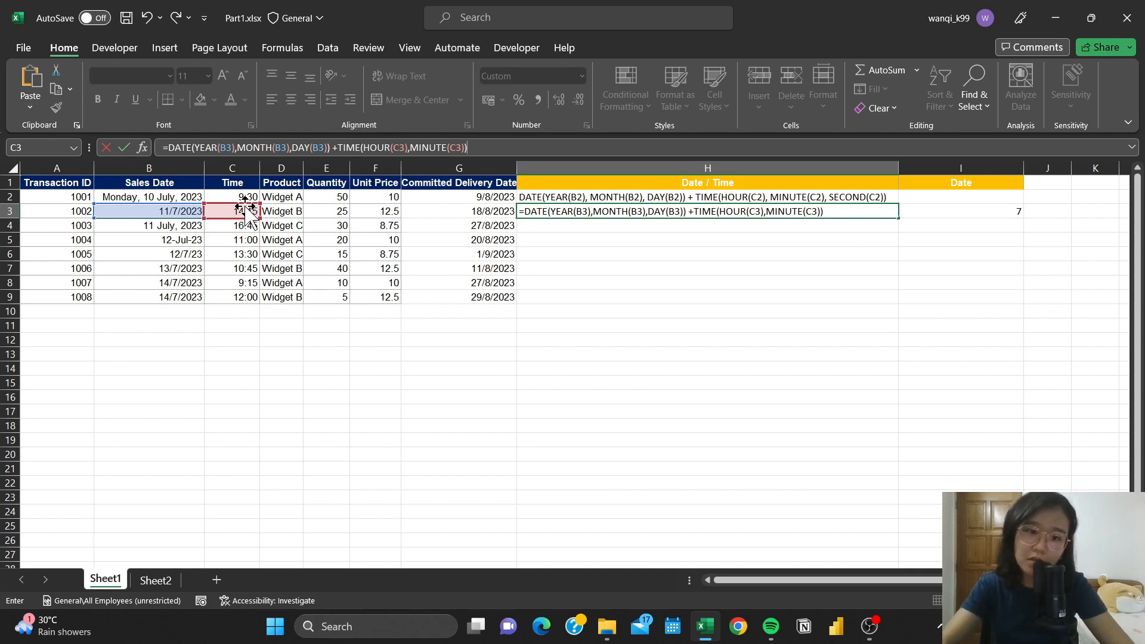
pyautogui.press('Return')
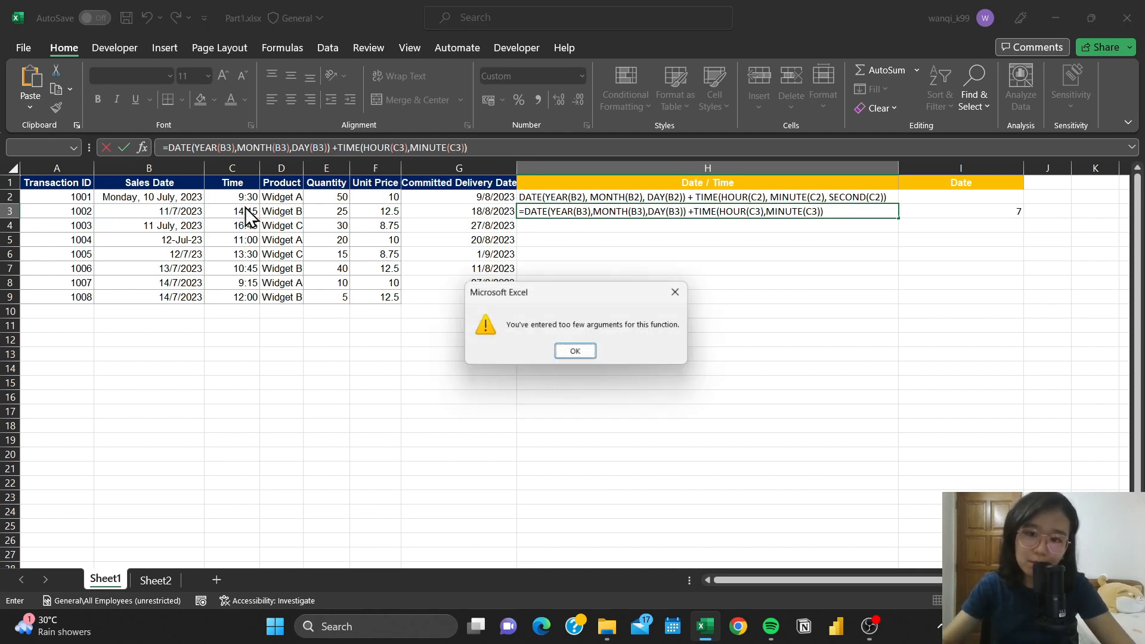
pyautogui.click(582, 351)
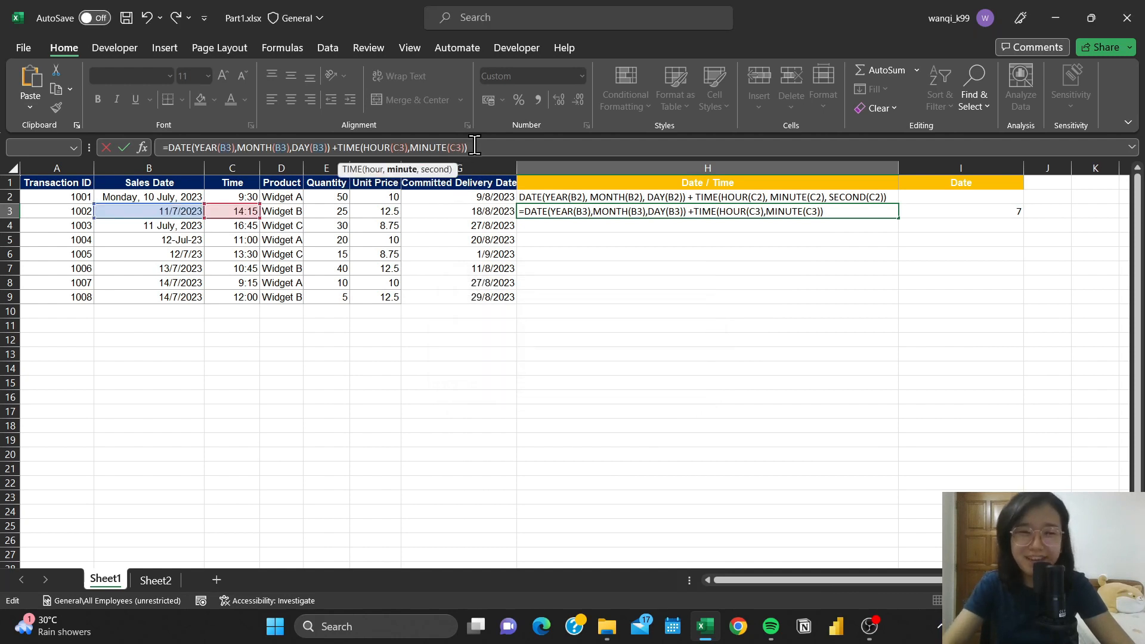
# - Add SECOND(C3) as the second argument and enter the finished formula =DATE(YEAR(B3),MONTH(B3),DAY(B3)) +TIME(HOUR(C3),MINUTE(C3),SECOND(C3)) in H3
pyautogui.write(',second')
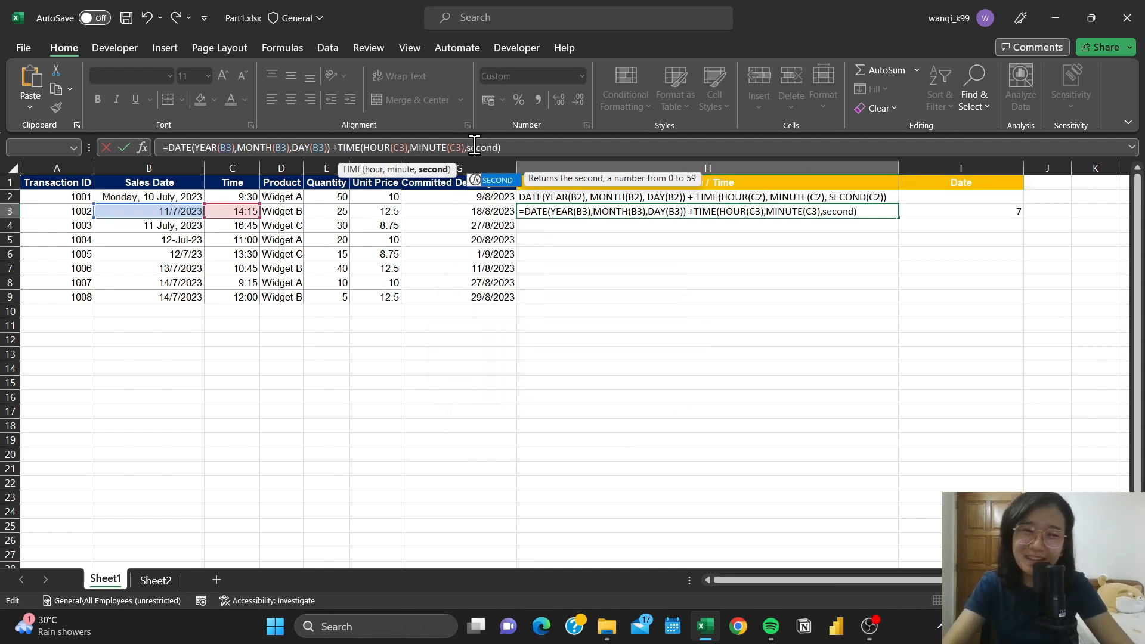
pyautogui.press('Tab')
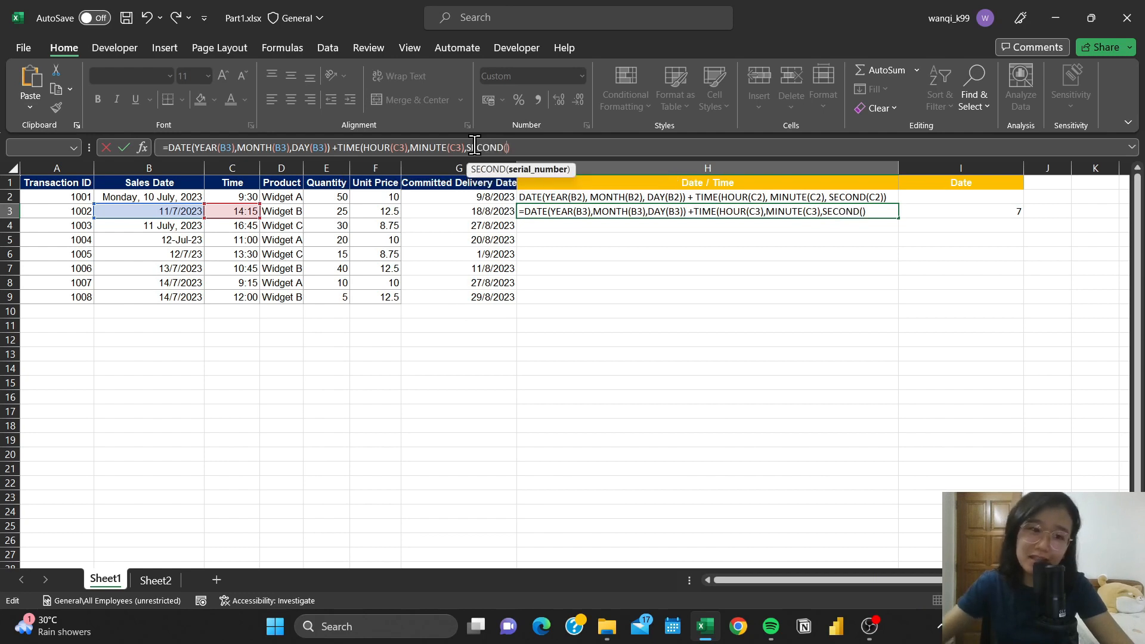
pyautogui.click(238, 212)
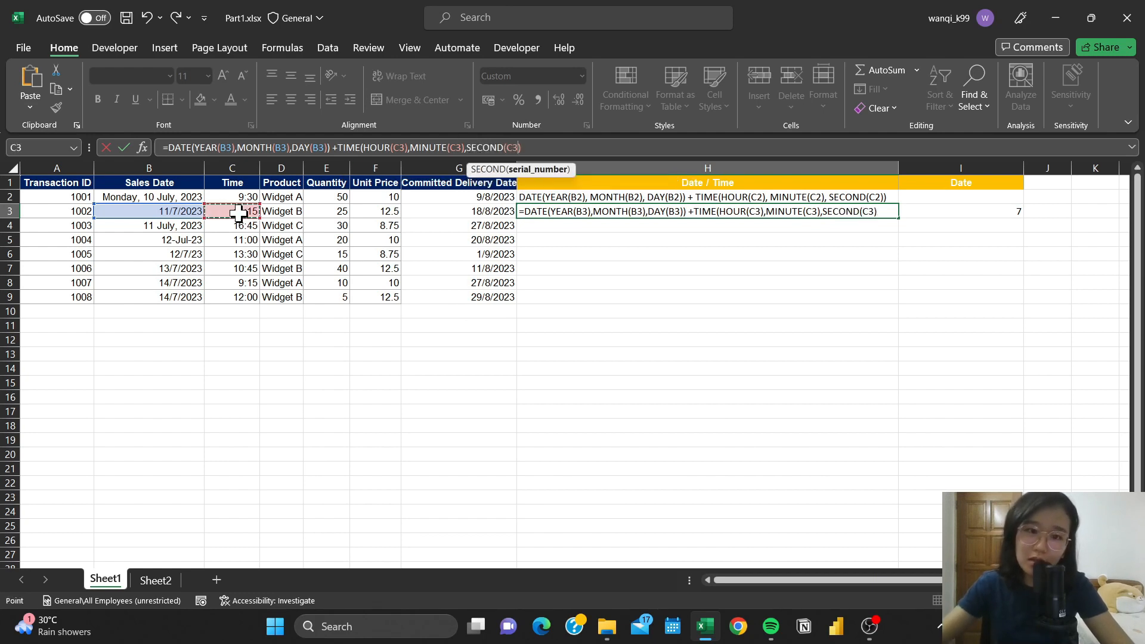
pyautogui.write(')')
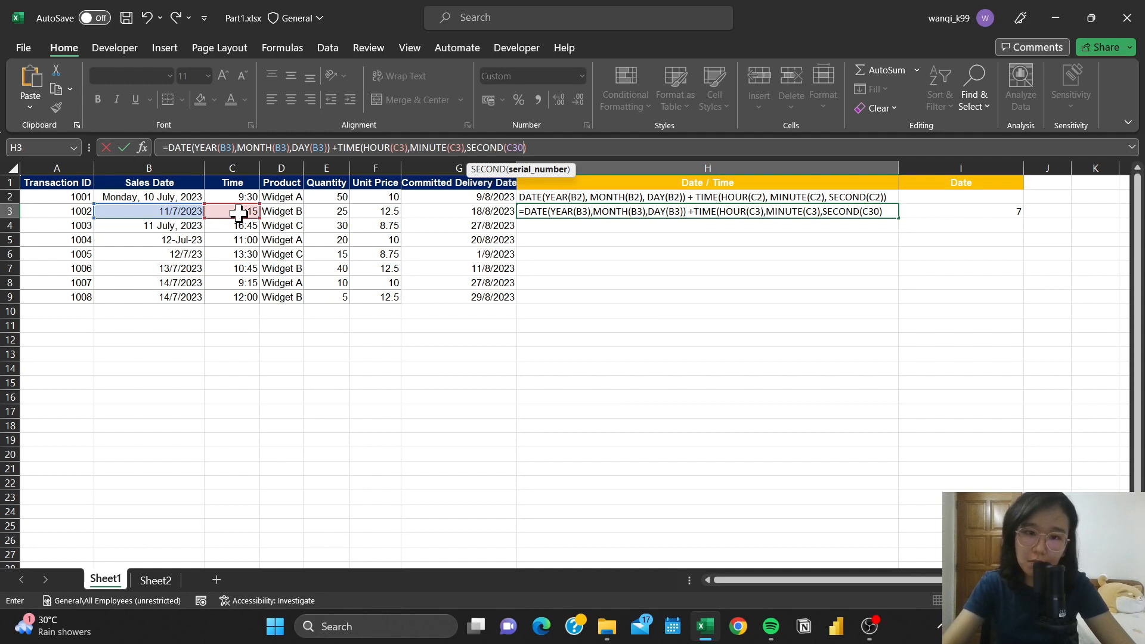
pyautogui.press('BackSpace')
pyautogui.write(')')
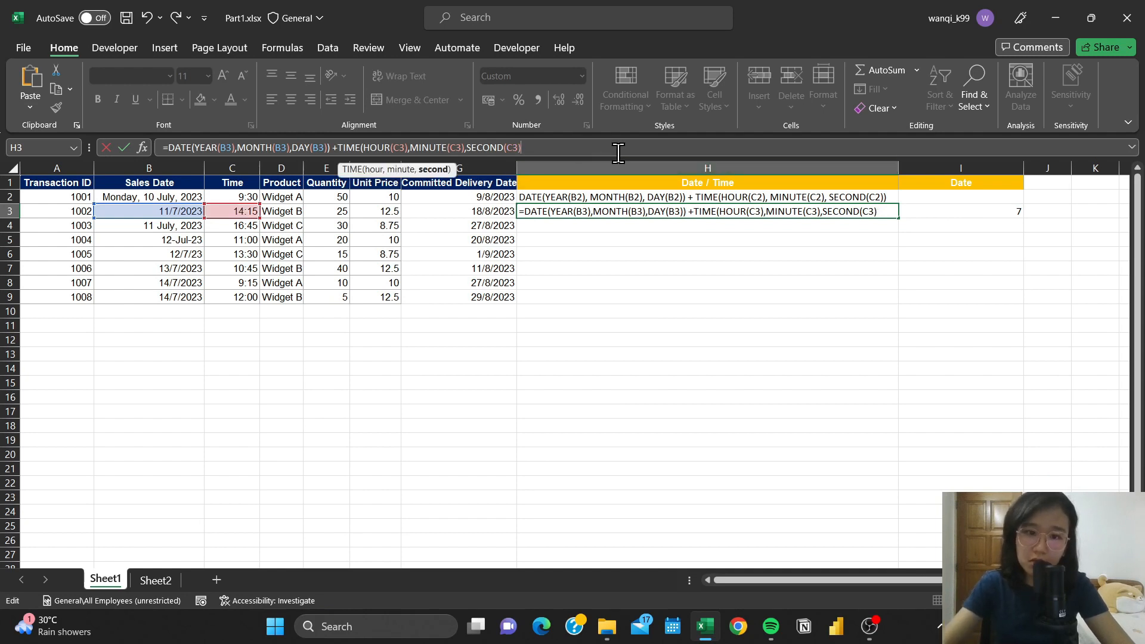
pyautogui.press('Return')
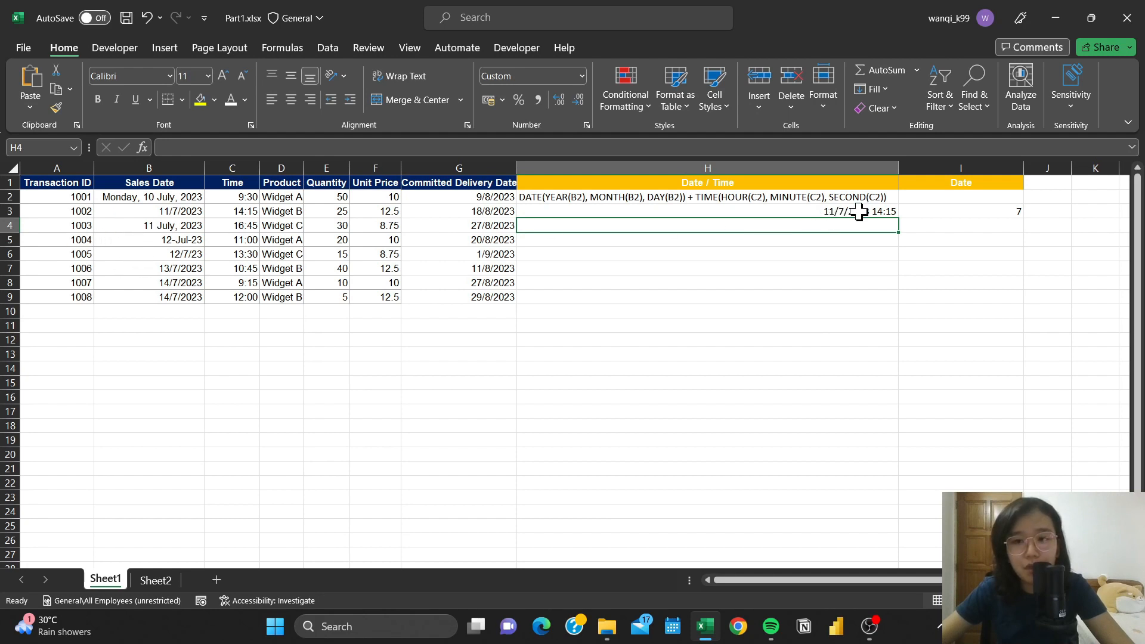
# - Fill the H3 formula down to H9 and copy it into H2 to replace the sample formula text
pyautogui.click(892, 214)
pyautogui.moveTo(901, 220); pyautogui.dragTo(898, 301)
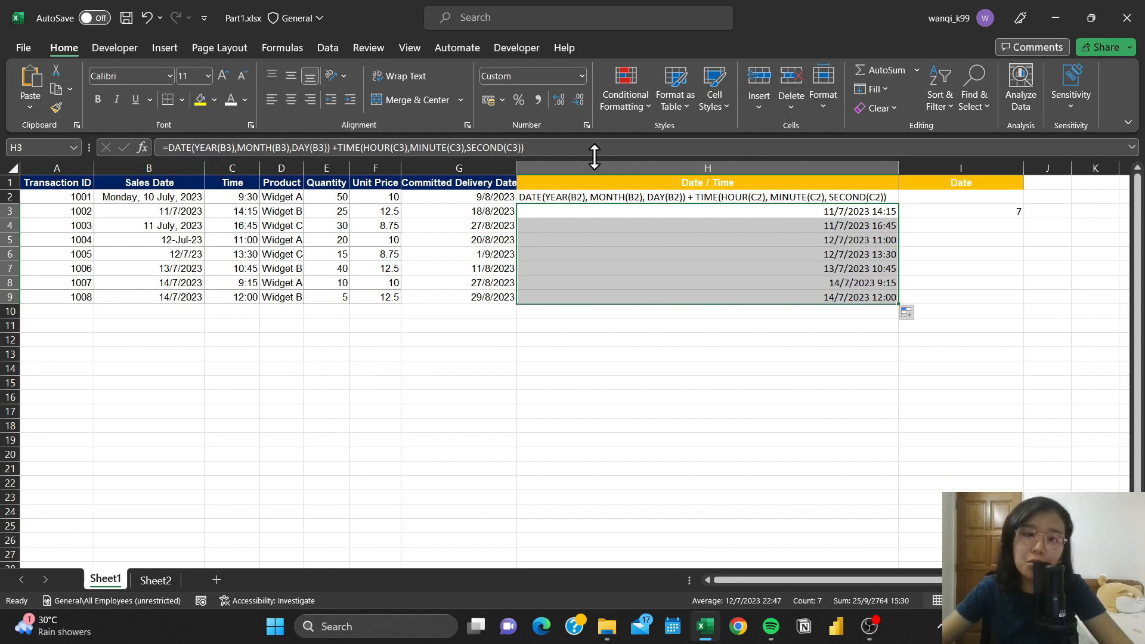
pyautogui.click(666, 213)
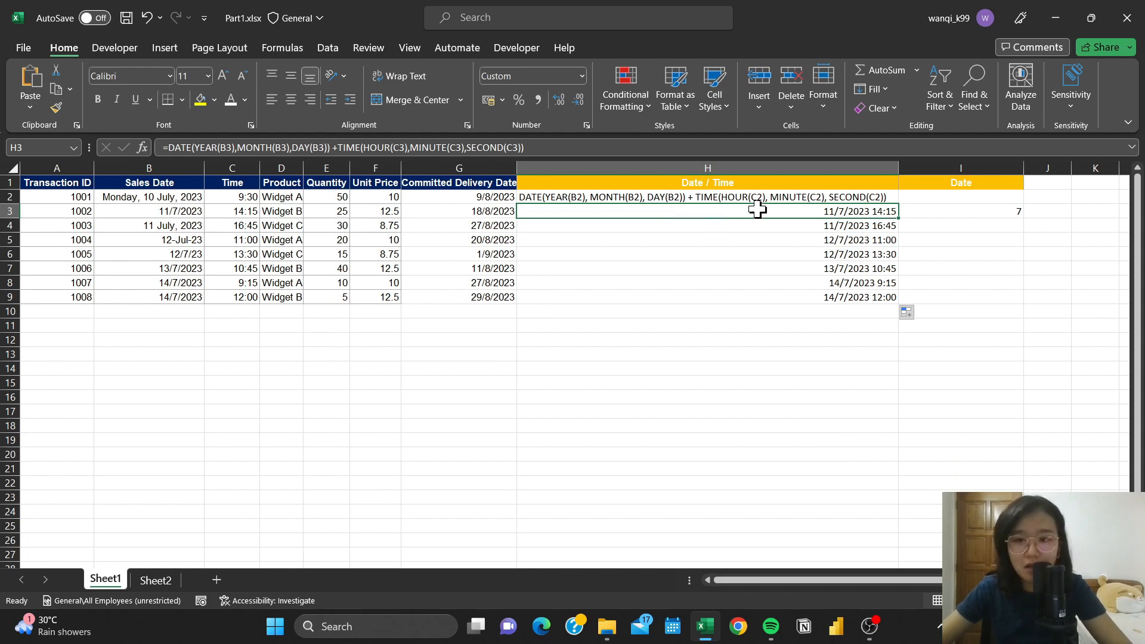
pyautogui.hotkey('ctrl', 'c')
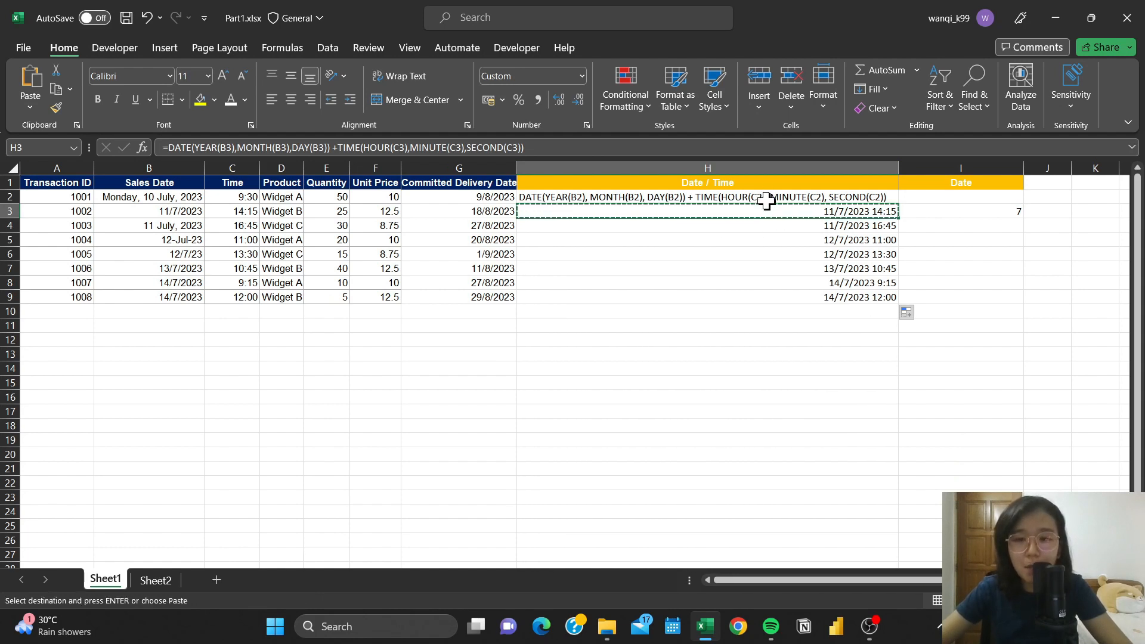
pyautogui.click(776, 196)
pyautogui.hotkey('ctrl', 'v')
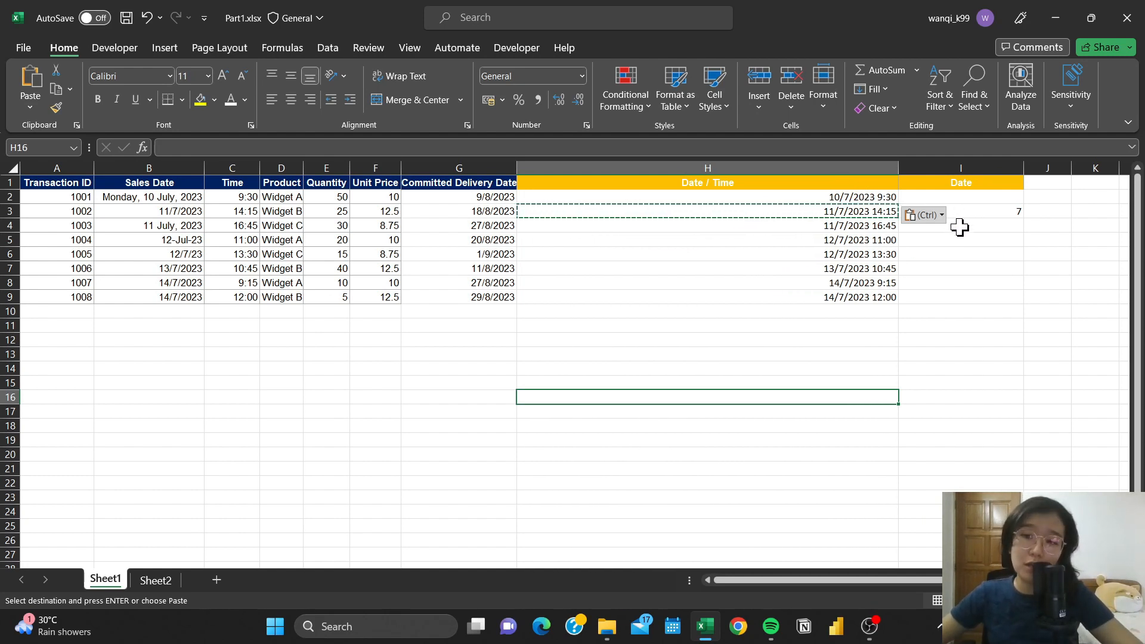
# - Clear the month formula in I3 and paste the Date / Time results H2:H9 as values into the Date column from I2
pyautogui.click(986, 213)
pyautogui.press('Delete')
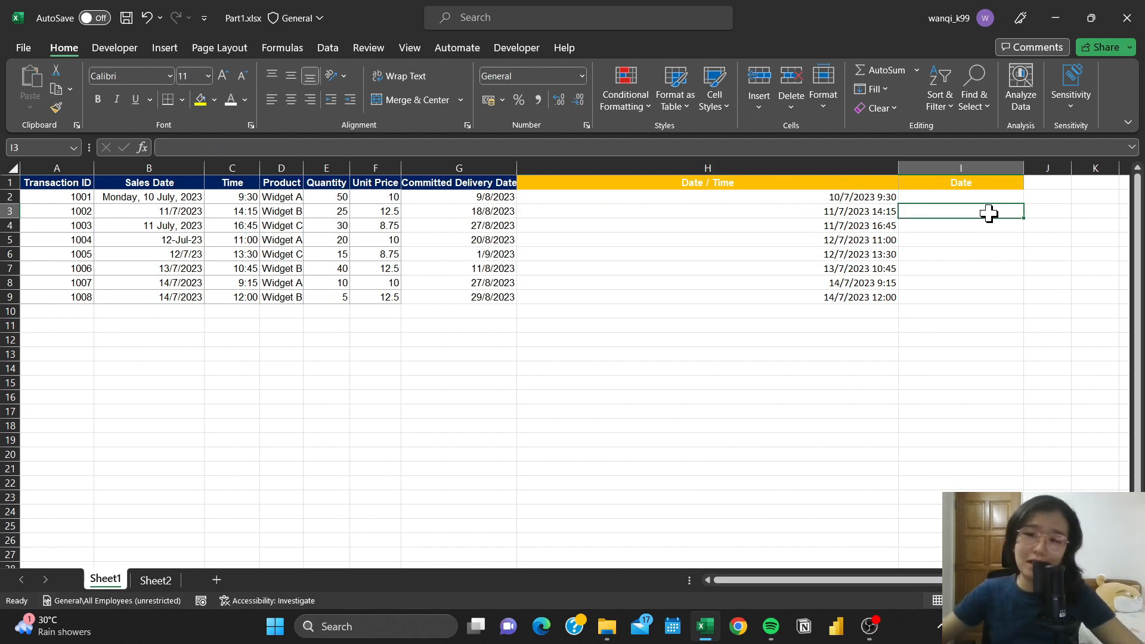
pyautogui.moveTo(850, 197); pyautogui.dragTo(850, 295)
pyautogui.hotkey('ctrl', 'c')
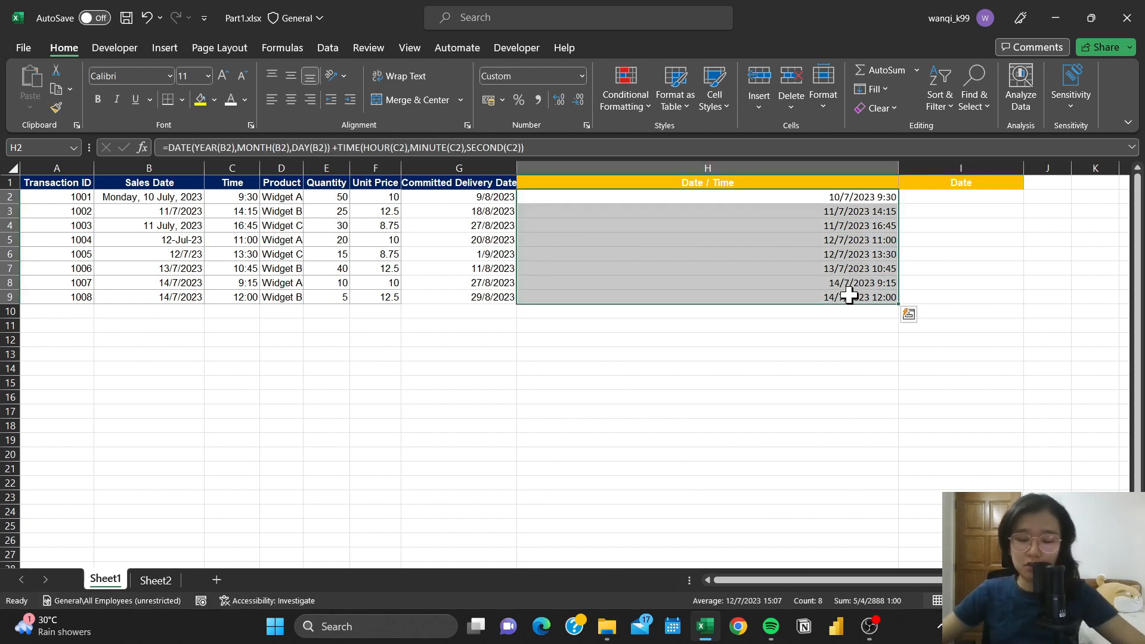
pyautogui.click(955, 197)
pyautogui.rightClick(955, 196)
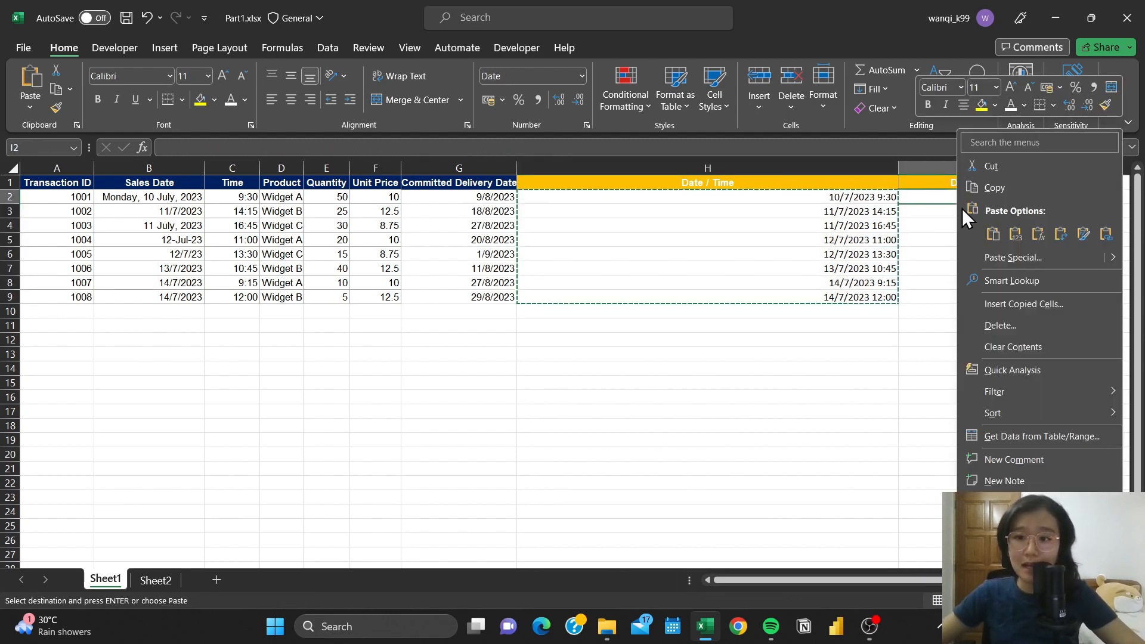
pyautogui.click(1016, 233)
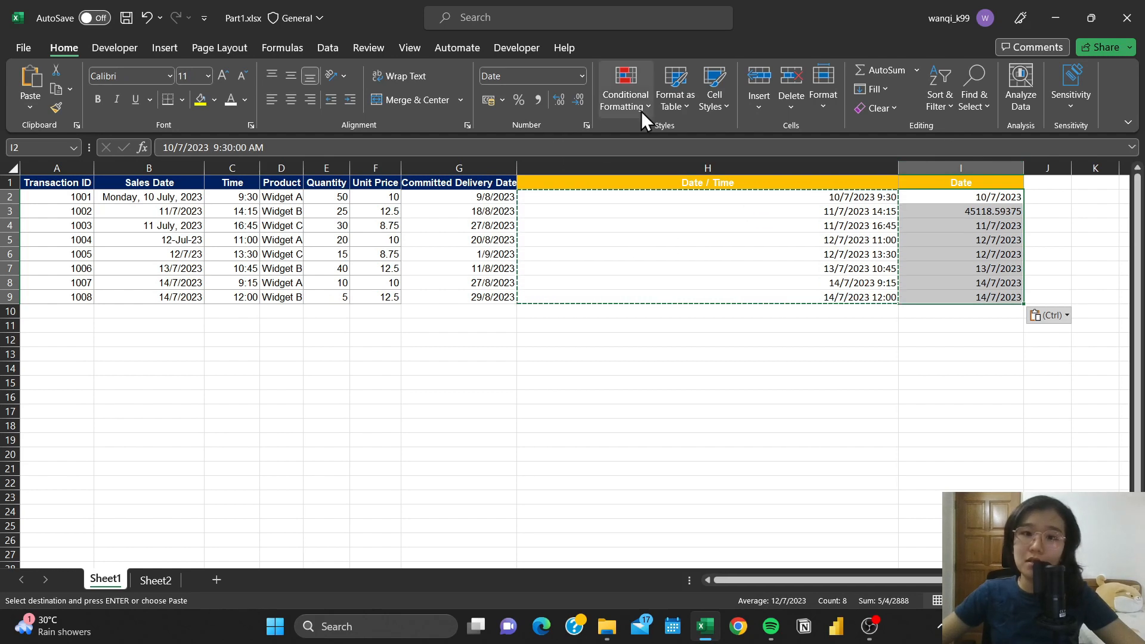
# - Apply the Short Date format to the pasted values in I2:I9
pyautogui.click(582, 77)
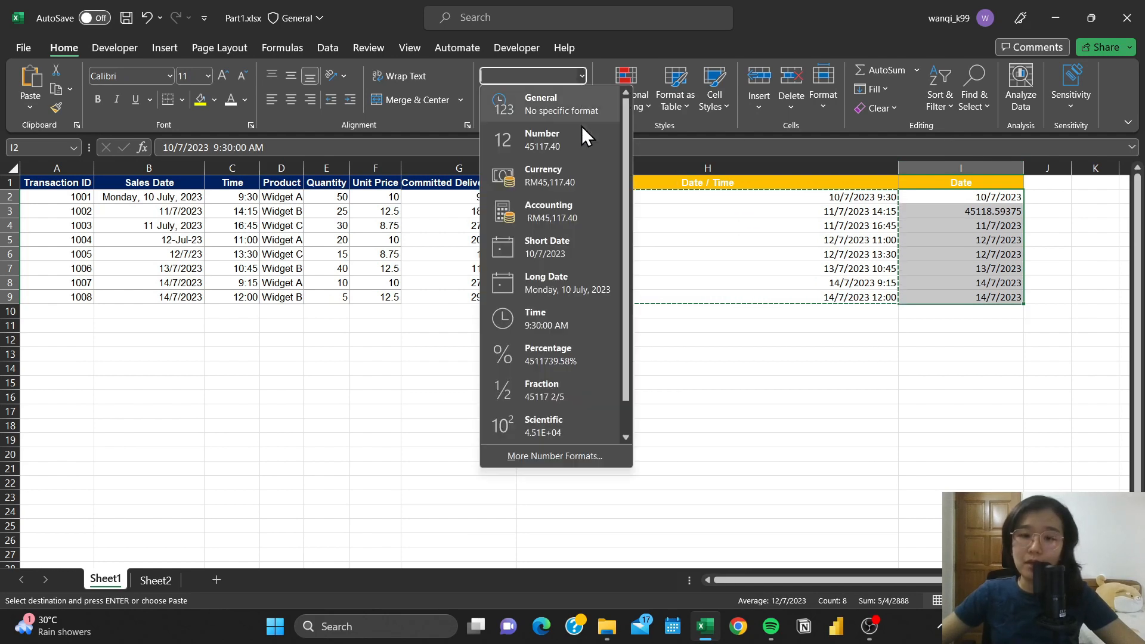
pyautogui.click(553, 246)
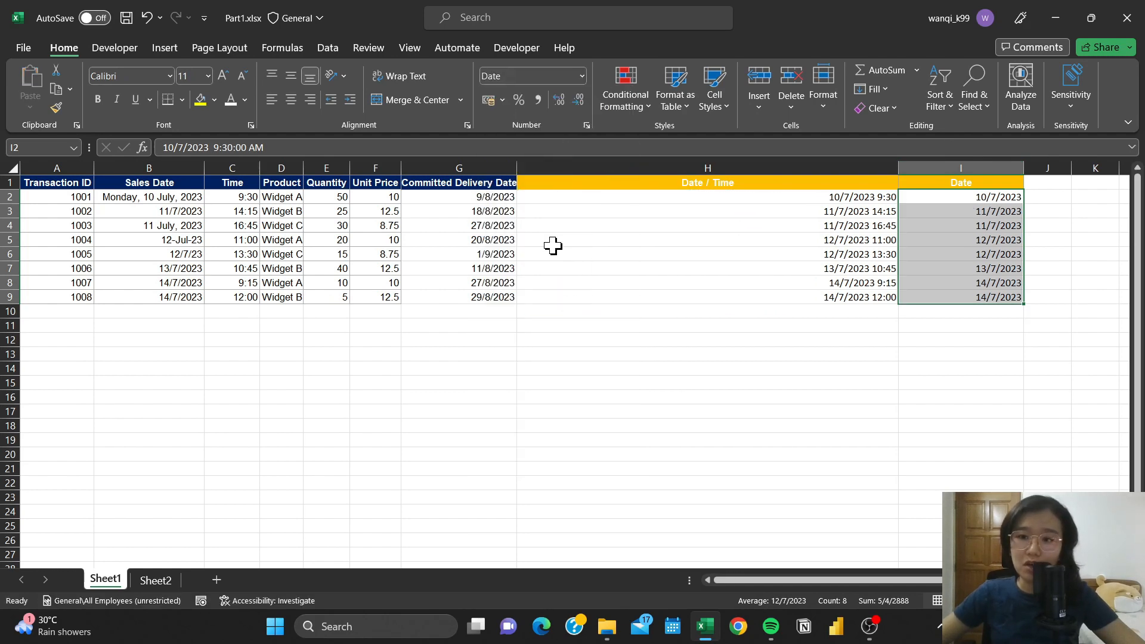
pyautogui.click(998, 198)
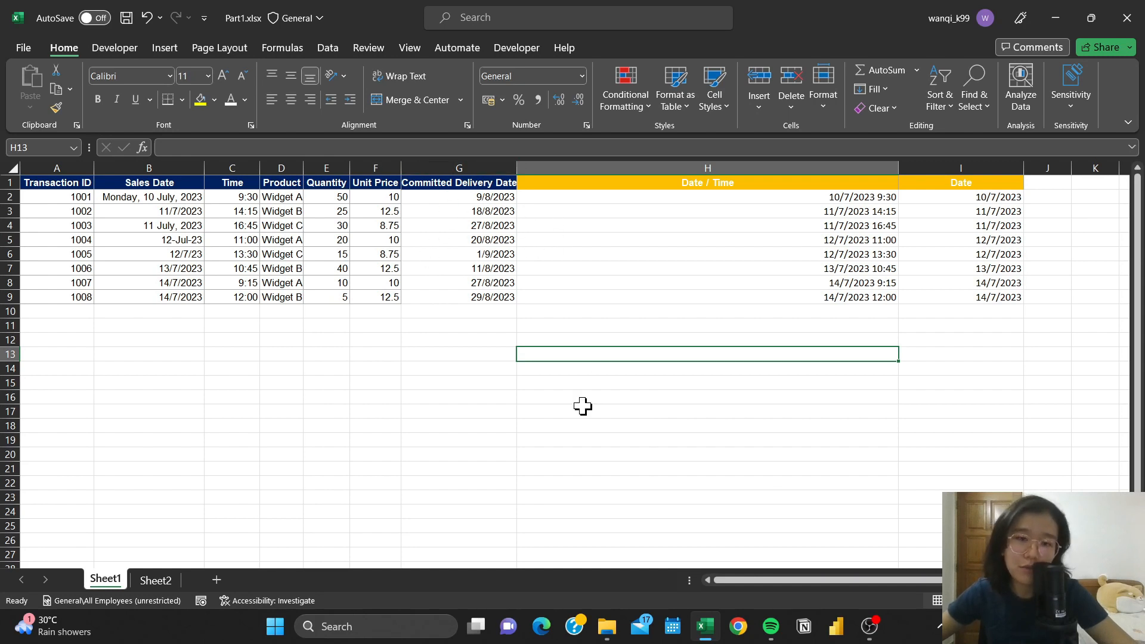
# - Highlight Committed Delivery Dates in G2:G9 occurring Next week with Light Red Fill with Dark Red Text using conditional formatting
pyautogui.click(486, 192)
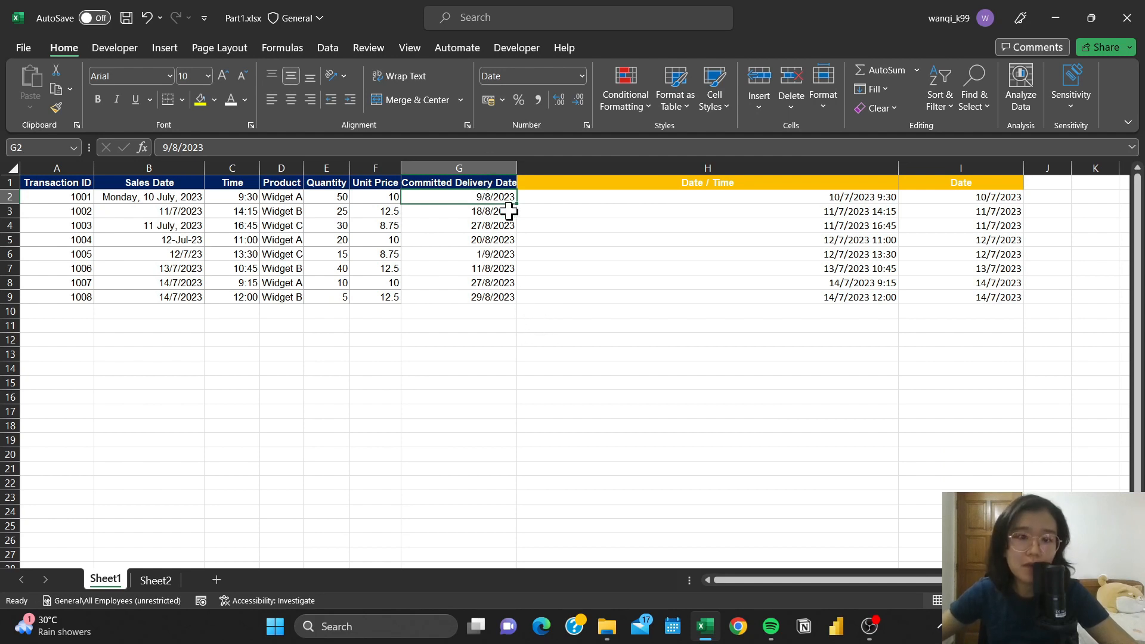
pyautogui.moveTo(504, 194); pyautogui.dragTo(504, 298)
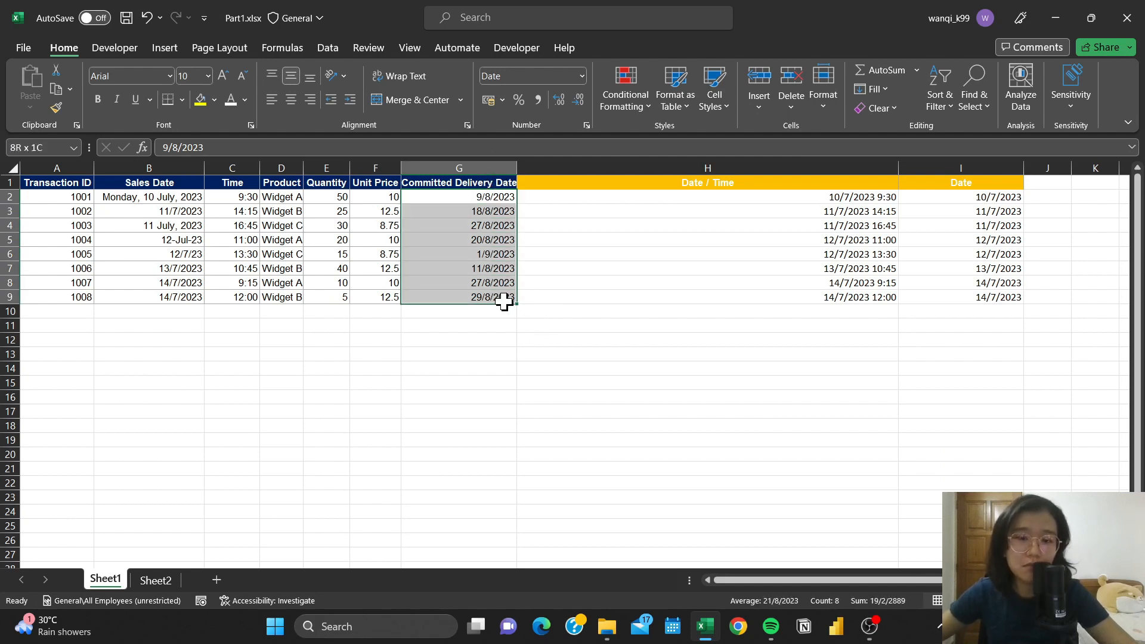
pyautogui.click(635, 103)
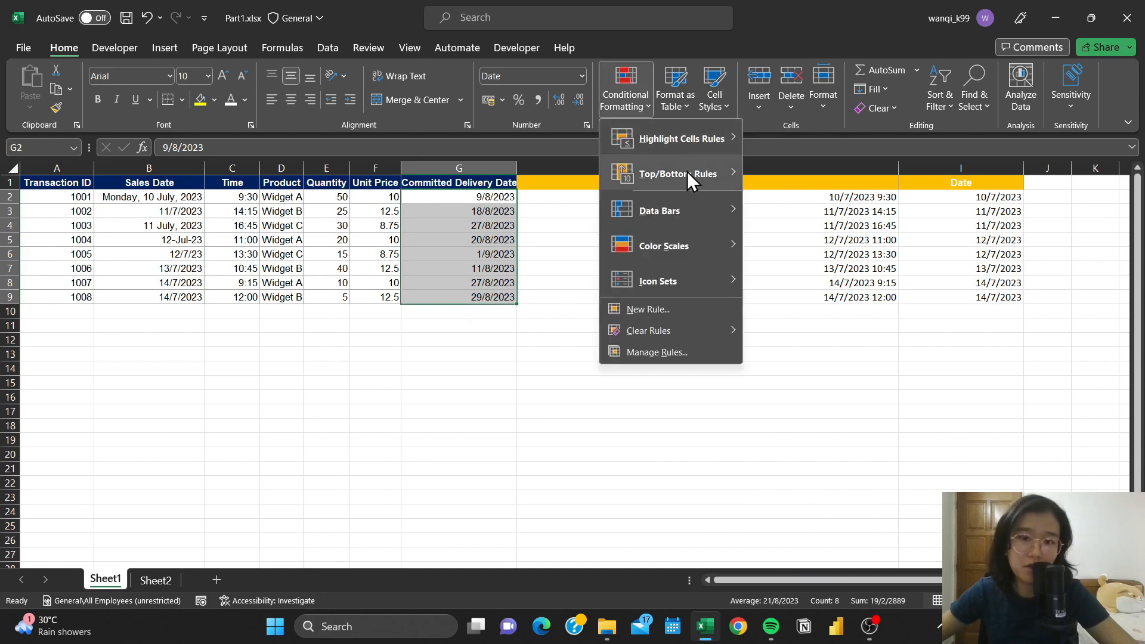
pyautogui.moveTo(697, 132)
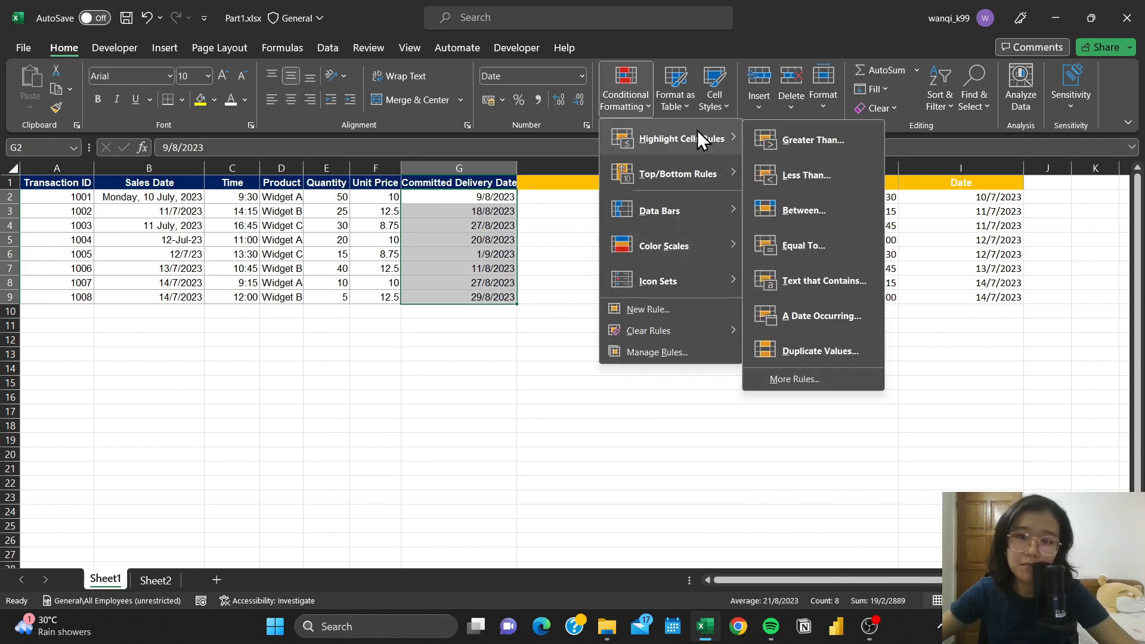
pyautogui.click(831, 316)
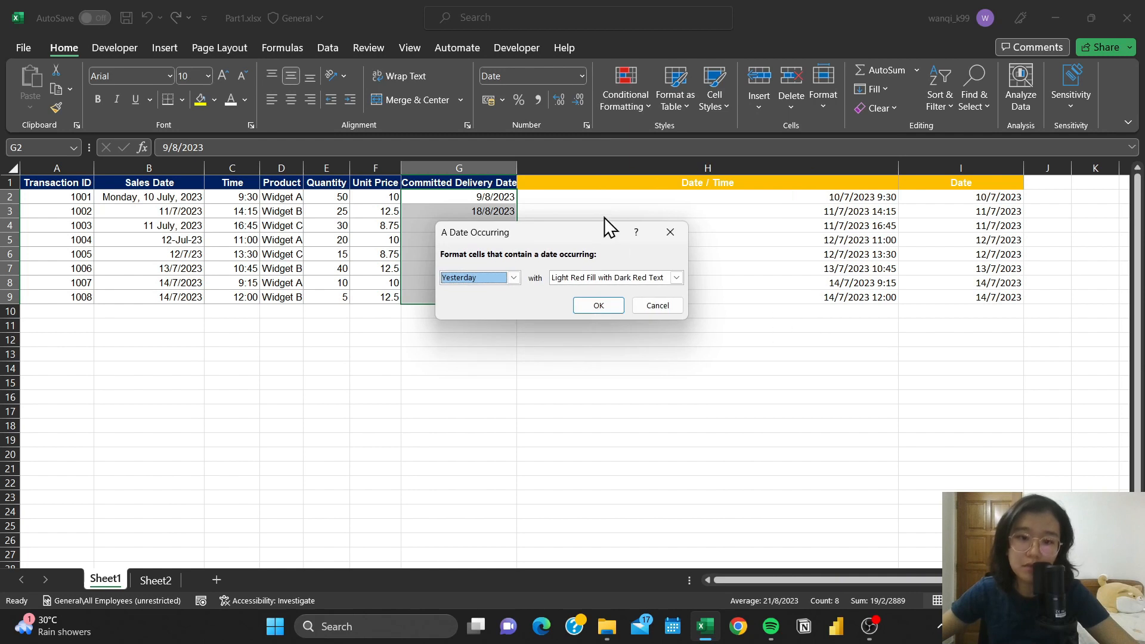
pyautogui.moveTo(606, 225); pyautogui.dragTo(691, 204)
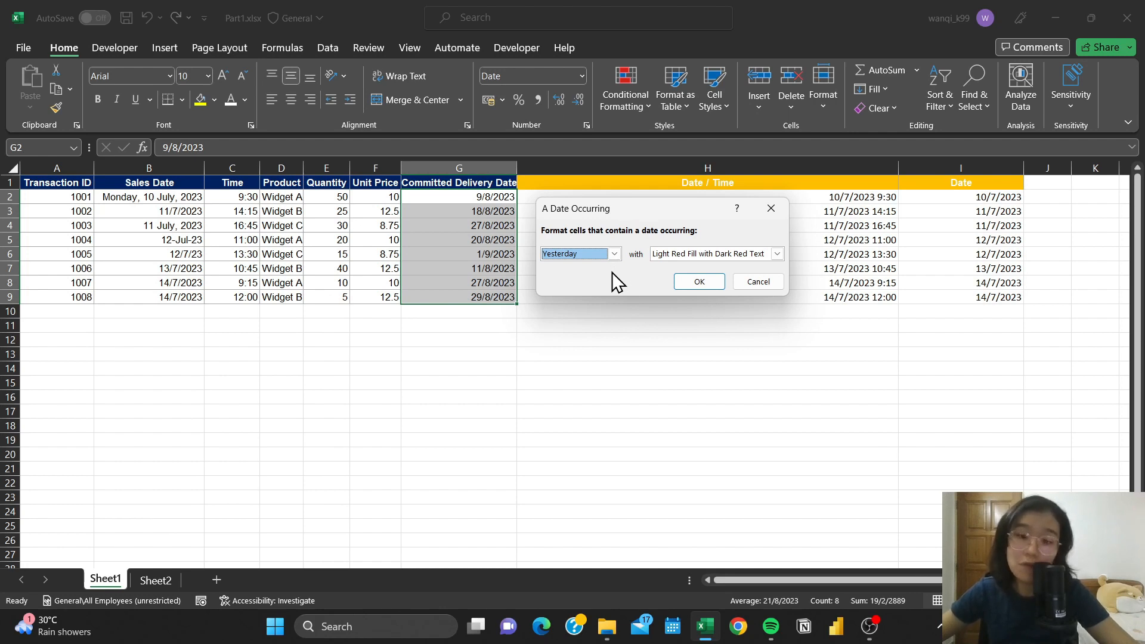
pyautogui.click(615, 254)
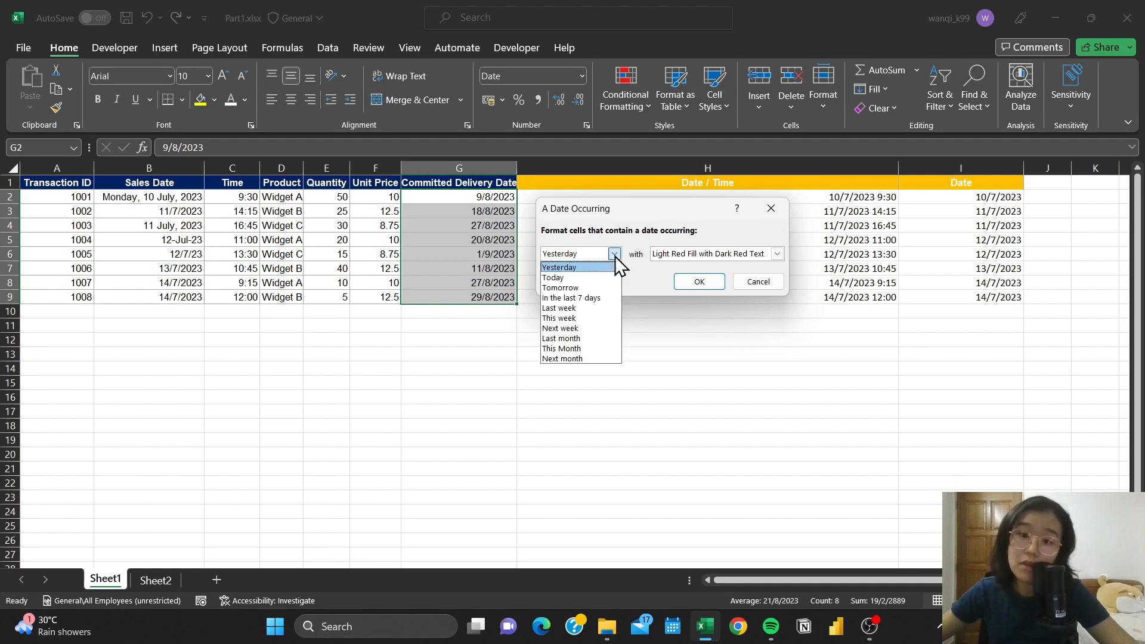
pyautogui.click(589, 327)
pyautogui.click(699, 282)
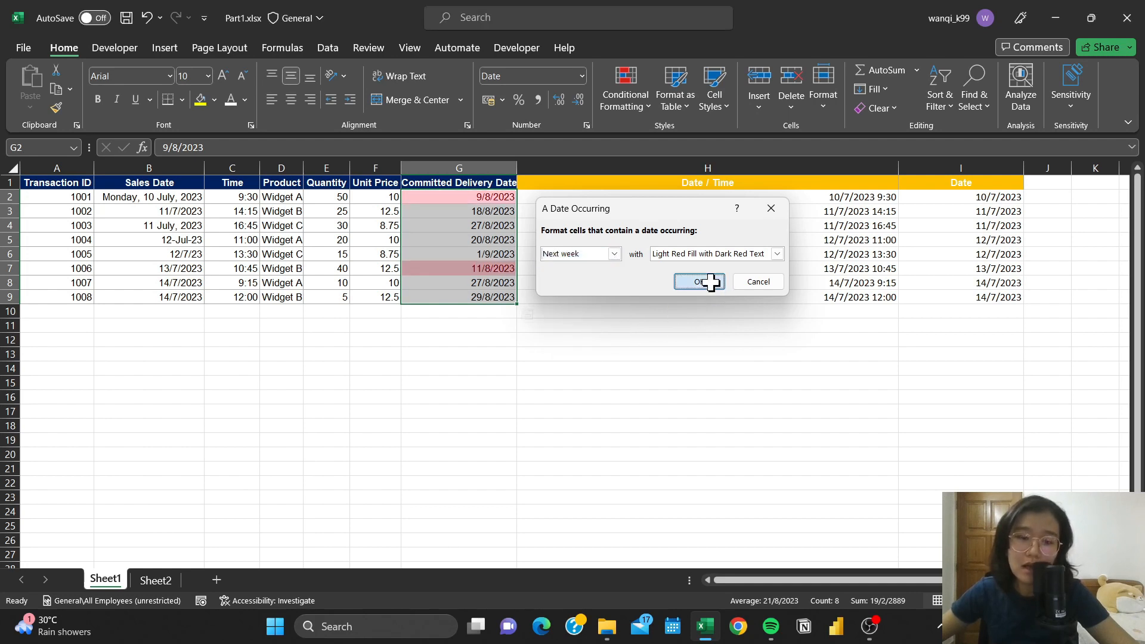
# - Review the full rows of transactions 1001 and 1006, whose delivery dates are highlighted
pyautogui.click(56, 198)
pyautogui.hotkey('shift', 'space')
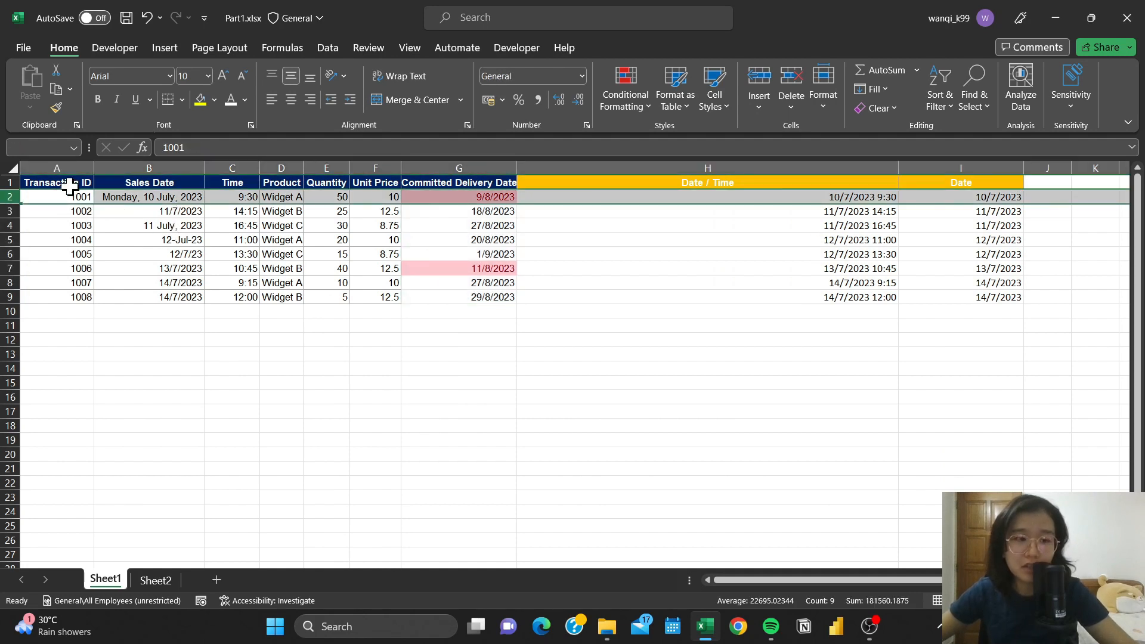
pyautogui.click(83, 265)
pyautogui.hotkey('shift', 'space')
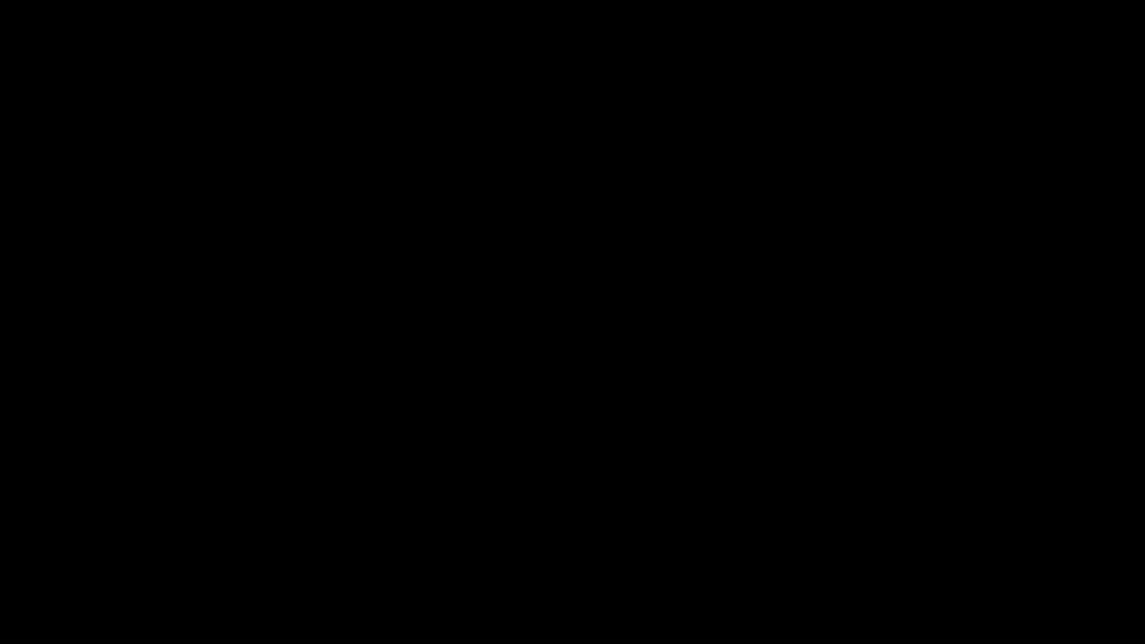
pyautogui.click(766, 427)
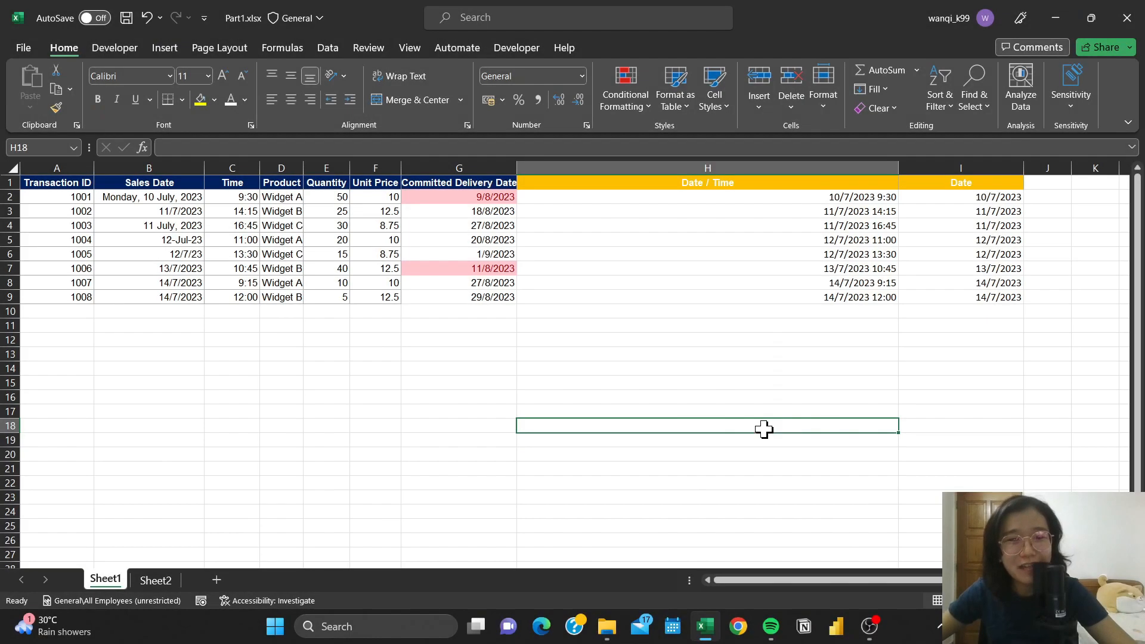